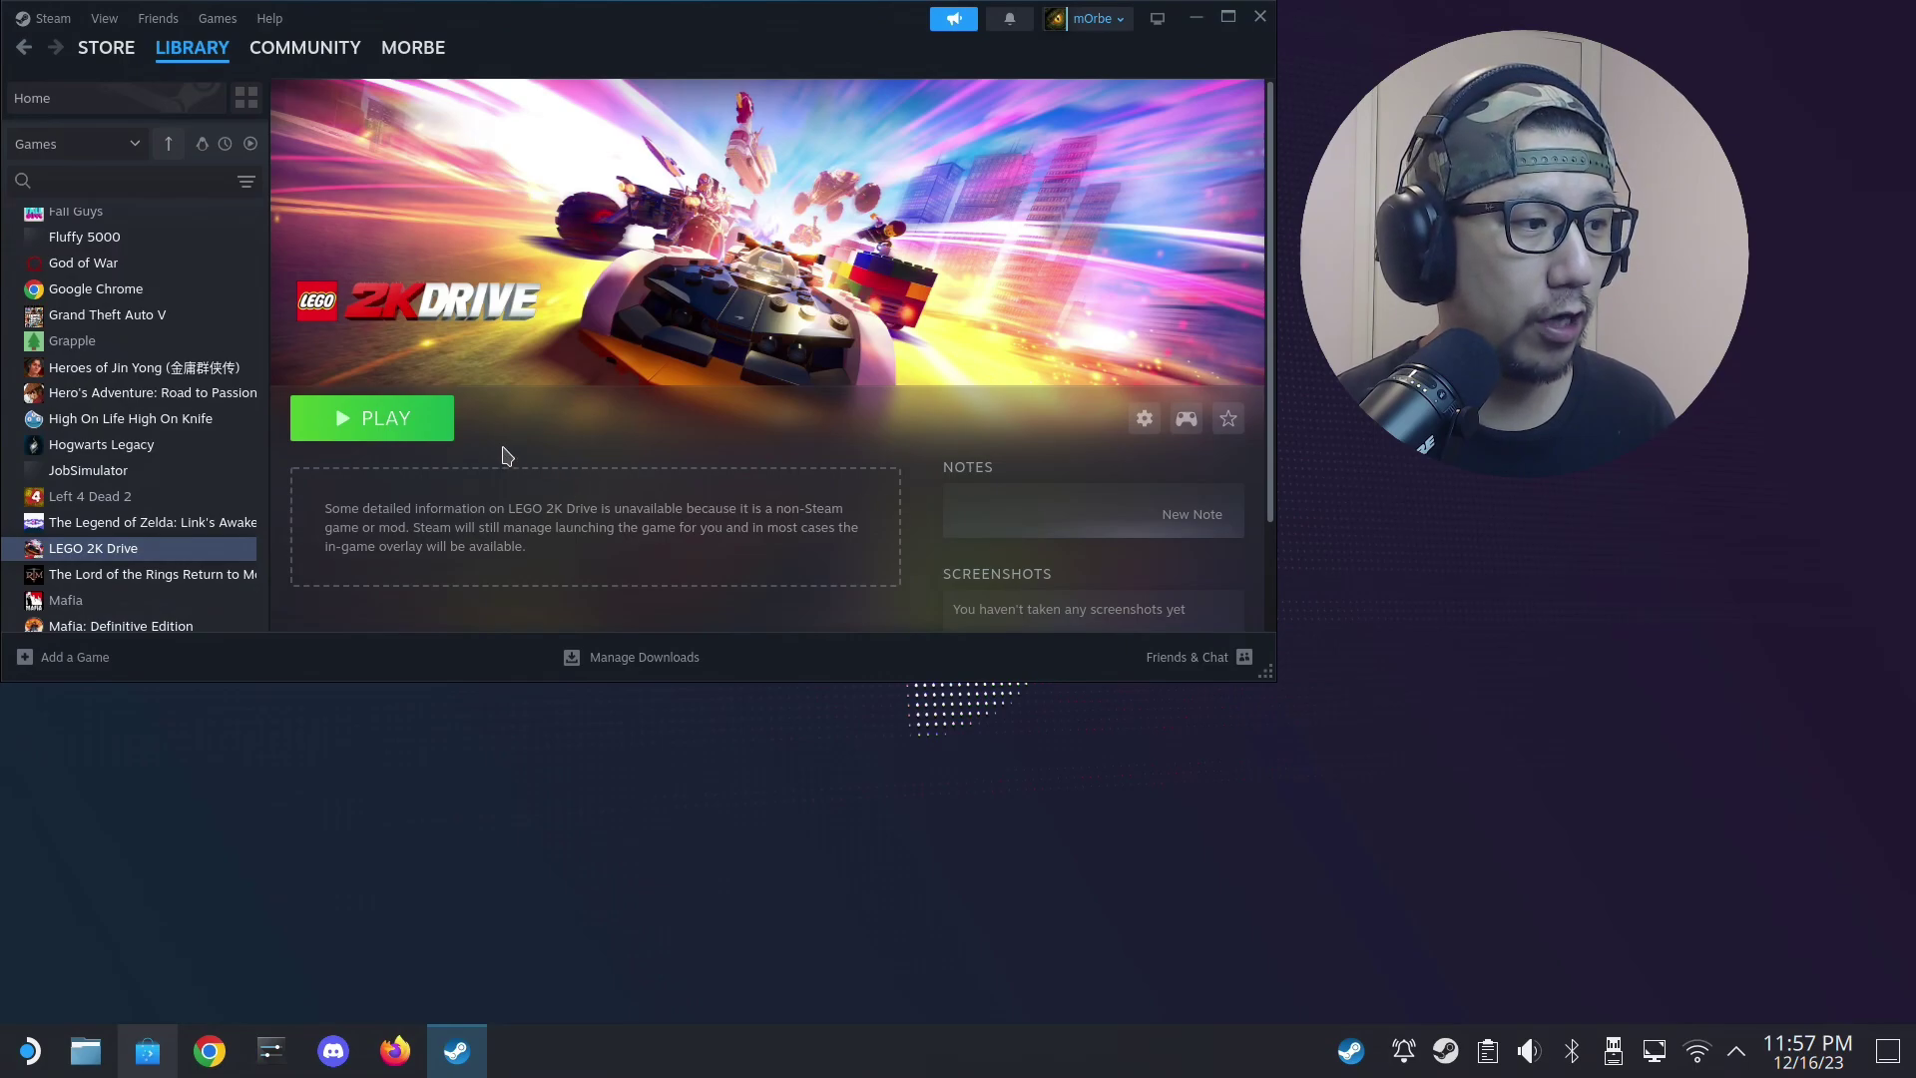
Step: Try launching LEGO 2K Drive, dismiss the Steam initialization error, and open its properties
left_click(385, 422)
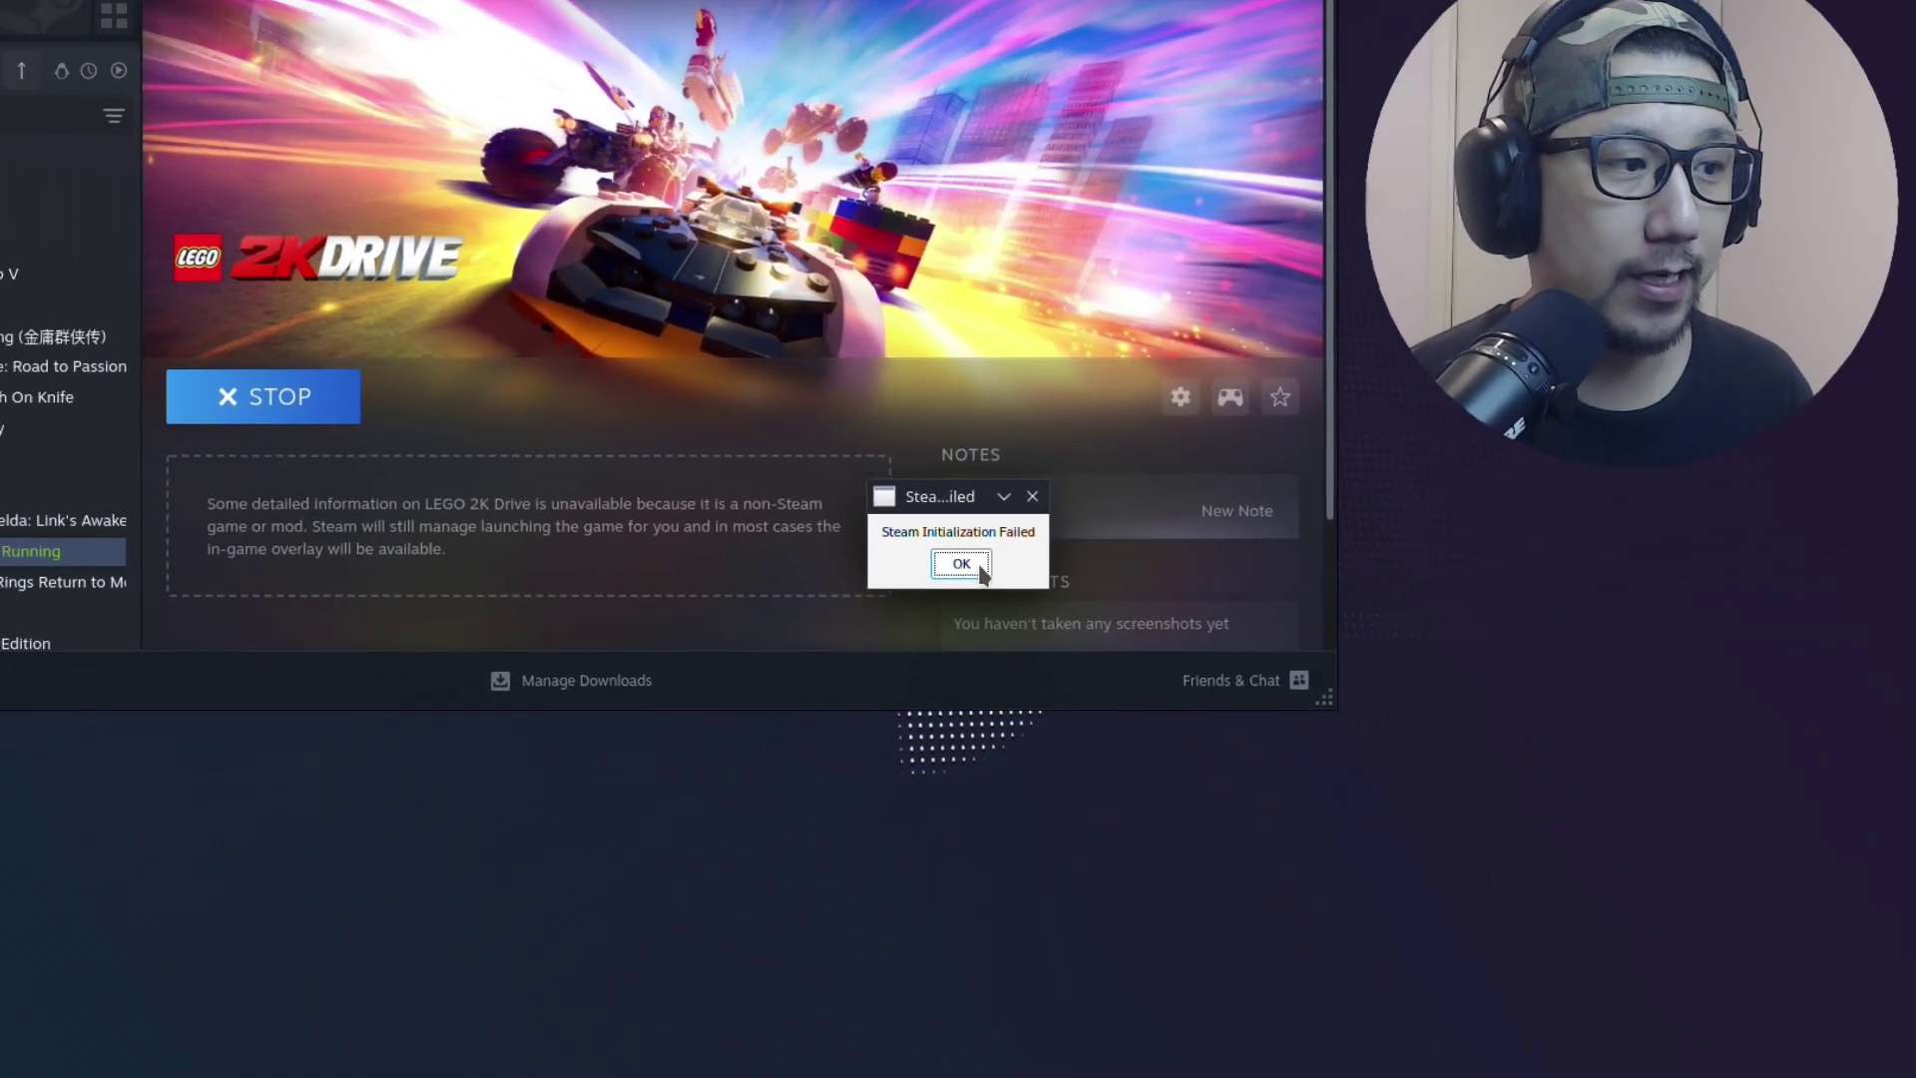
left_click(966, 558)
left_click(1146, 420)
left_click(1126, 548)
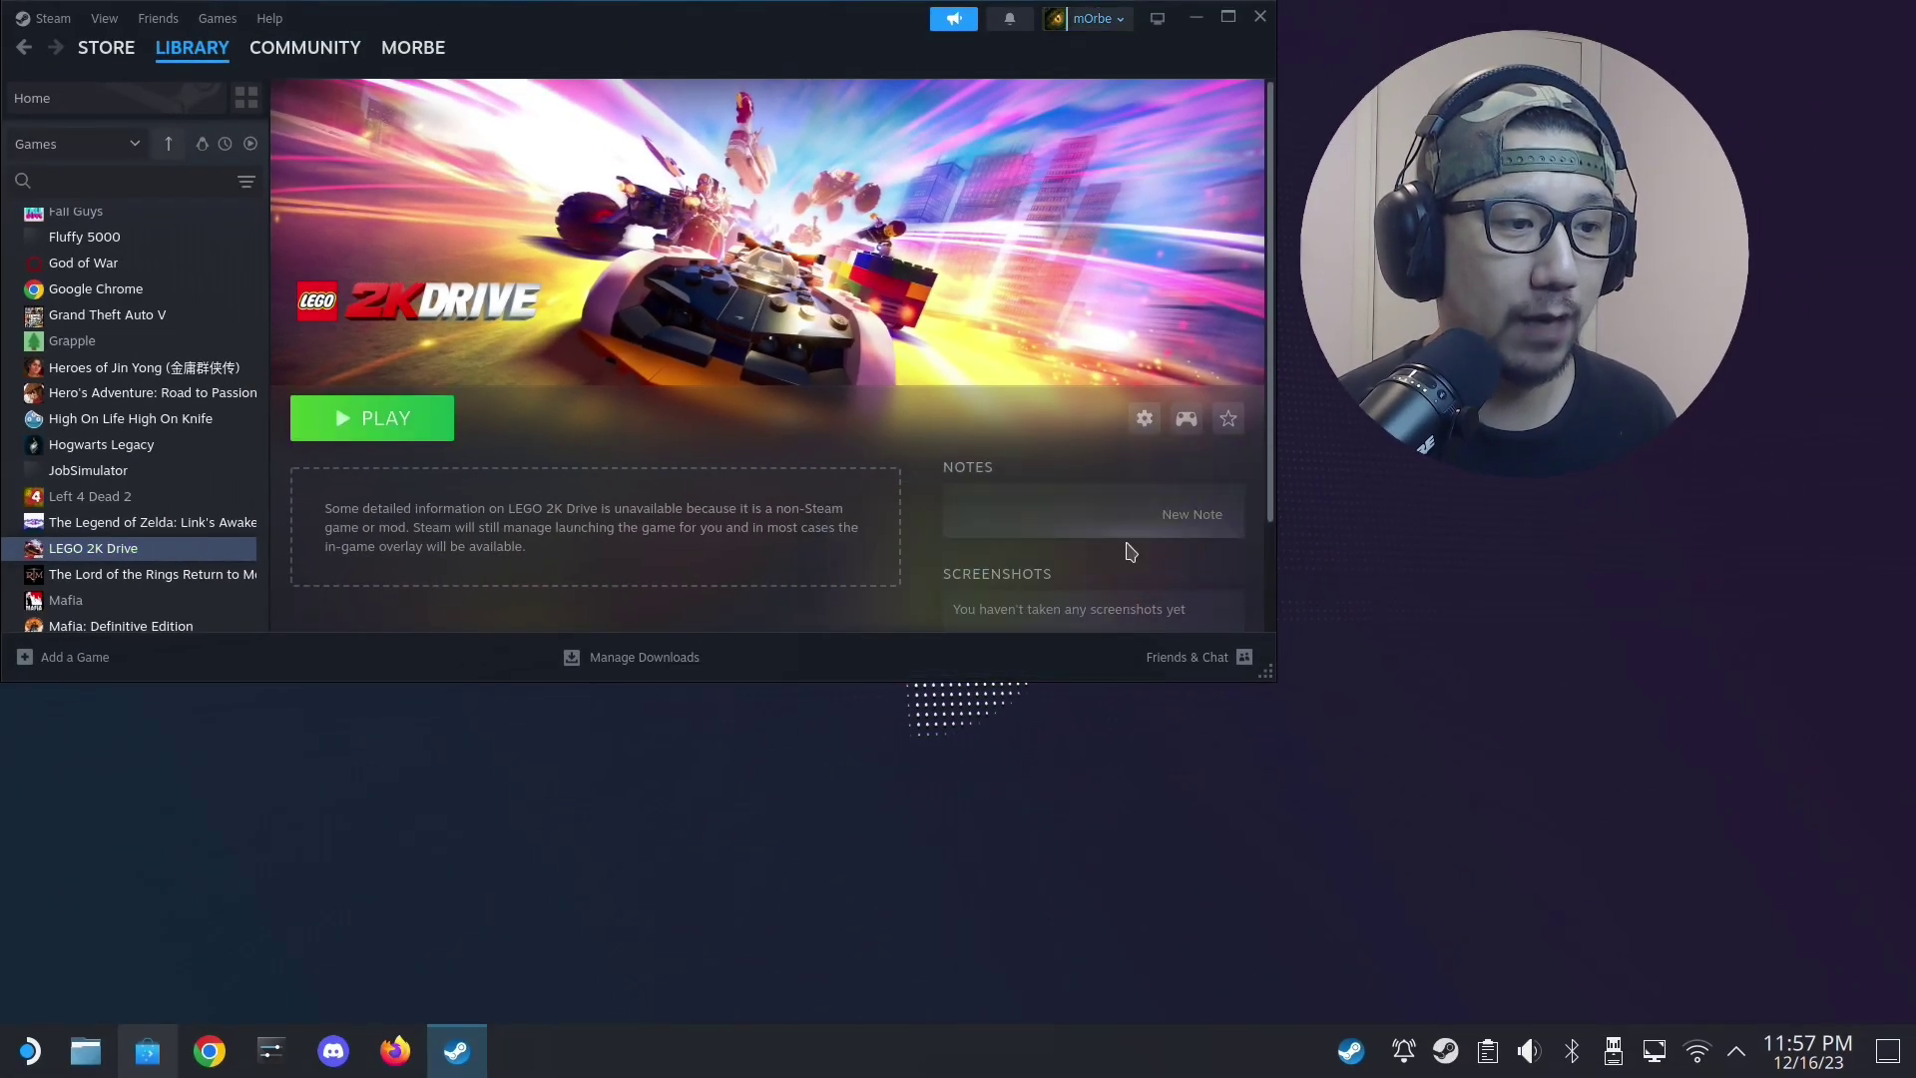
Step: Set LEGO 2K Drive's forced compatibility tool to Steam Tinker Launch
left_click(317, 187)
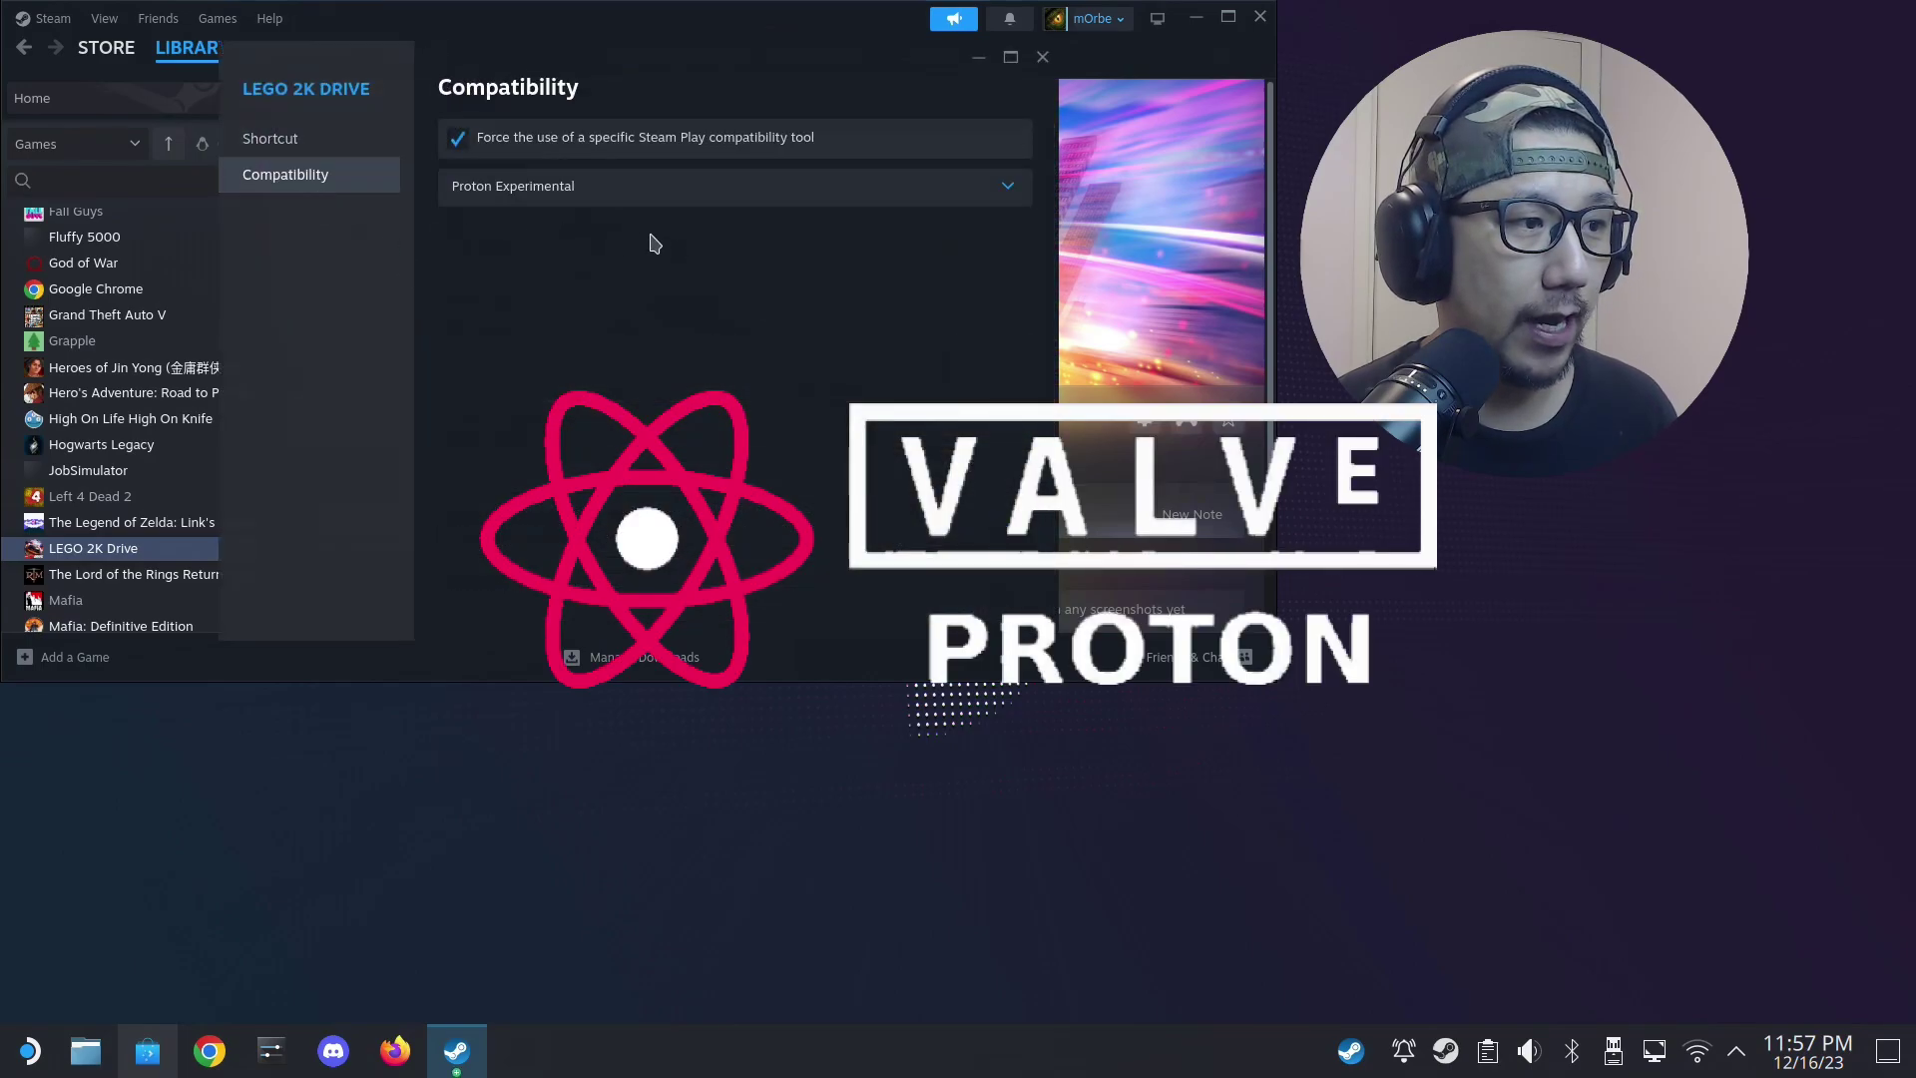
left_click(617, 190)
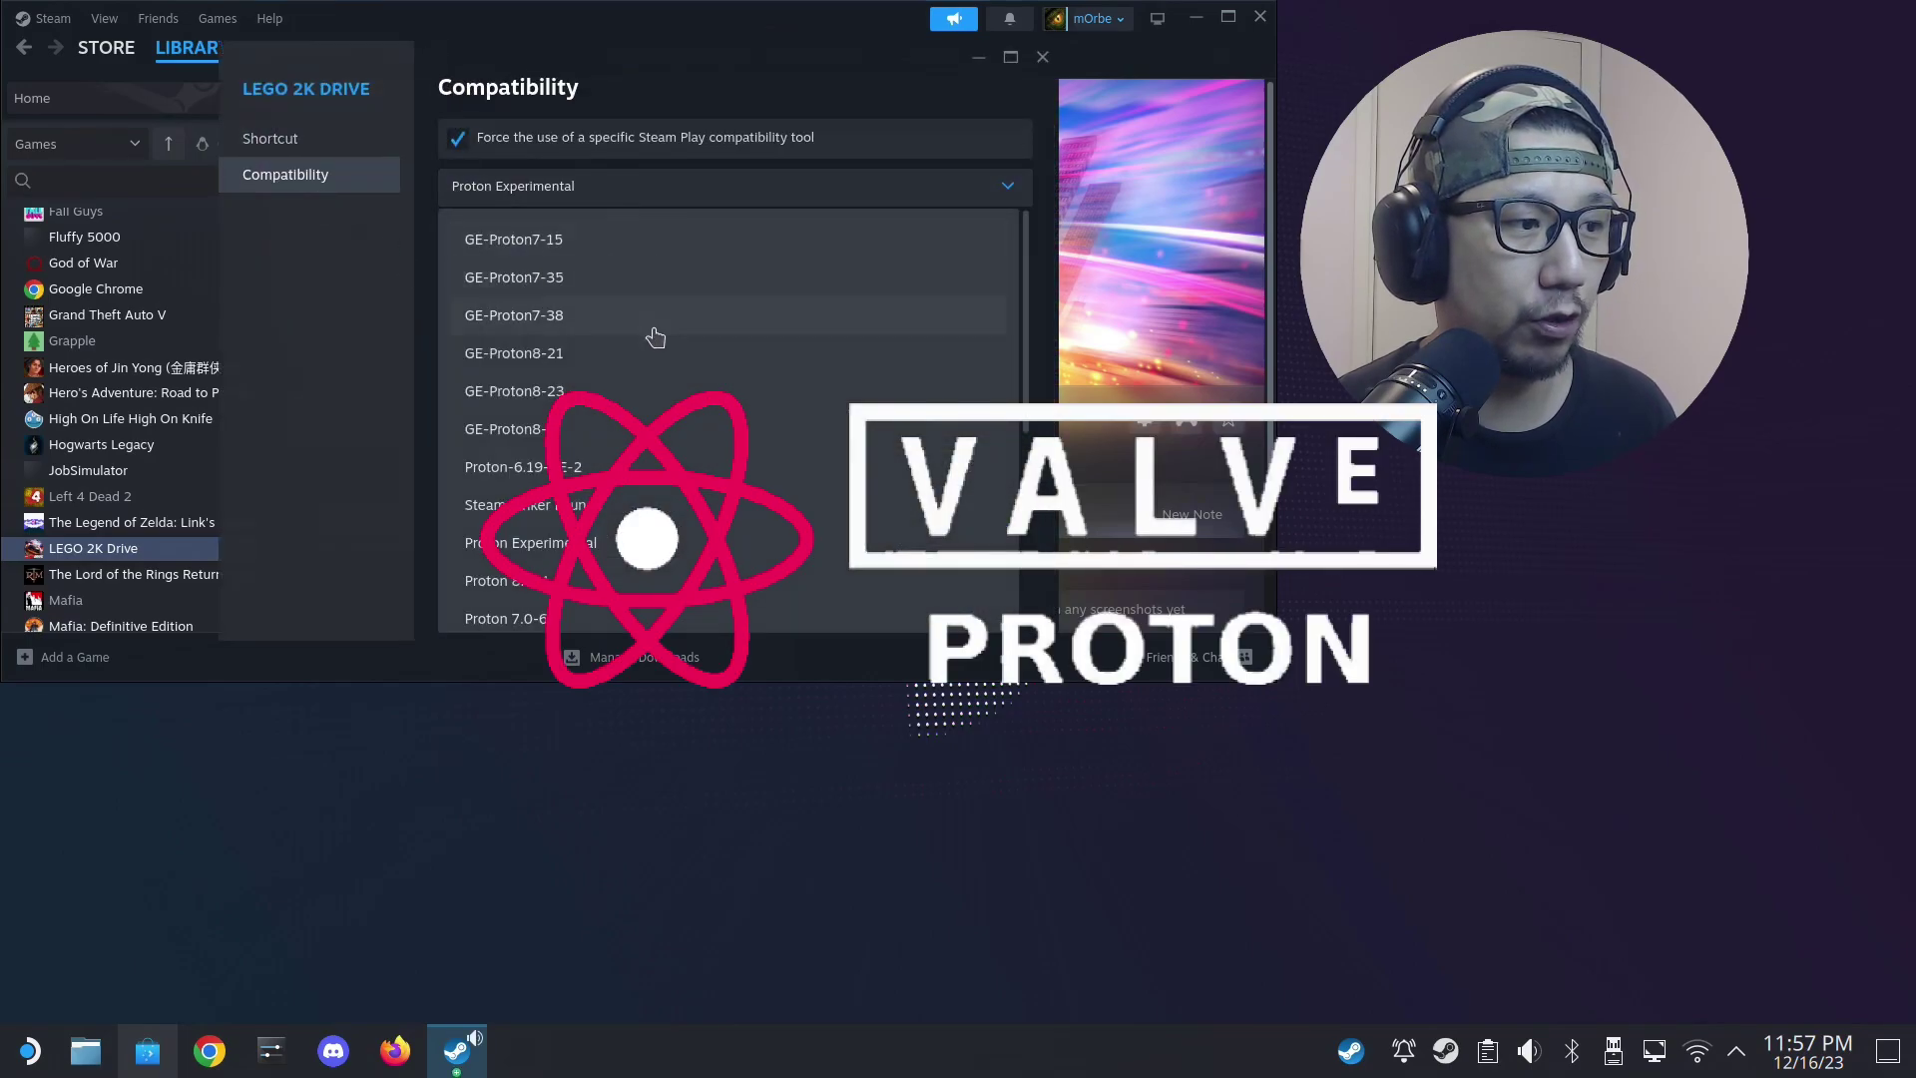
scroll(694, 391, "down", 2)
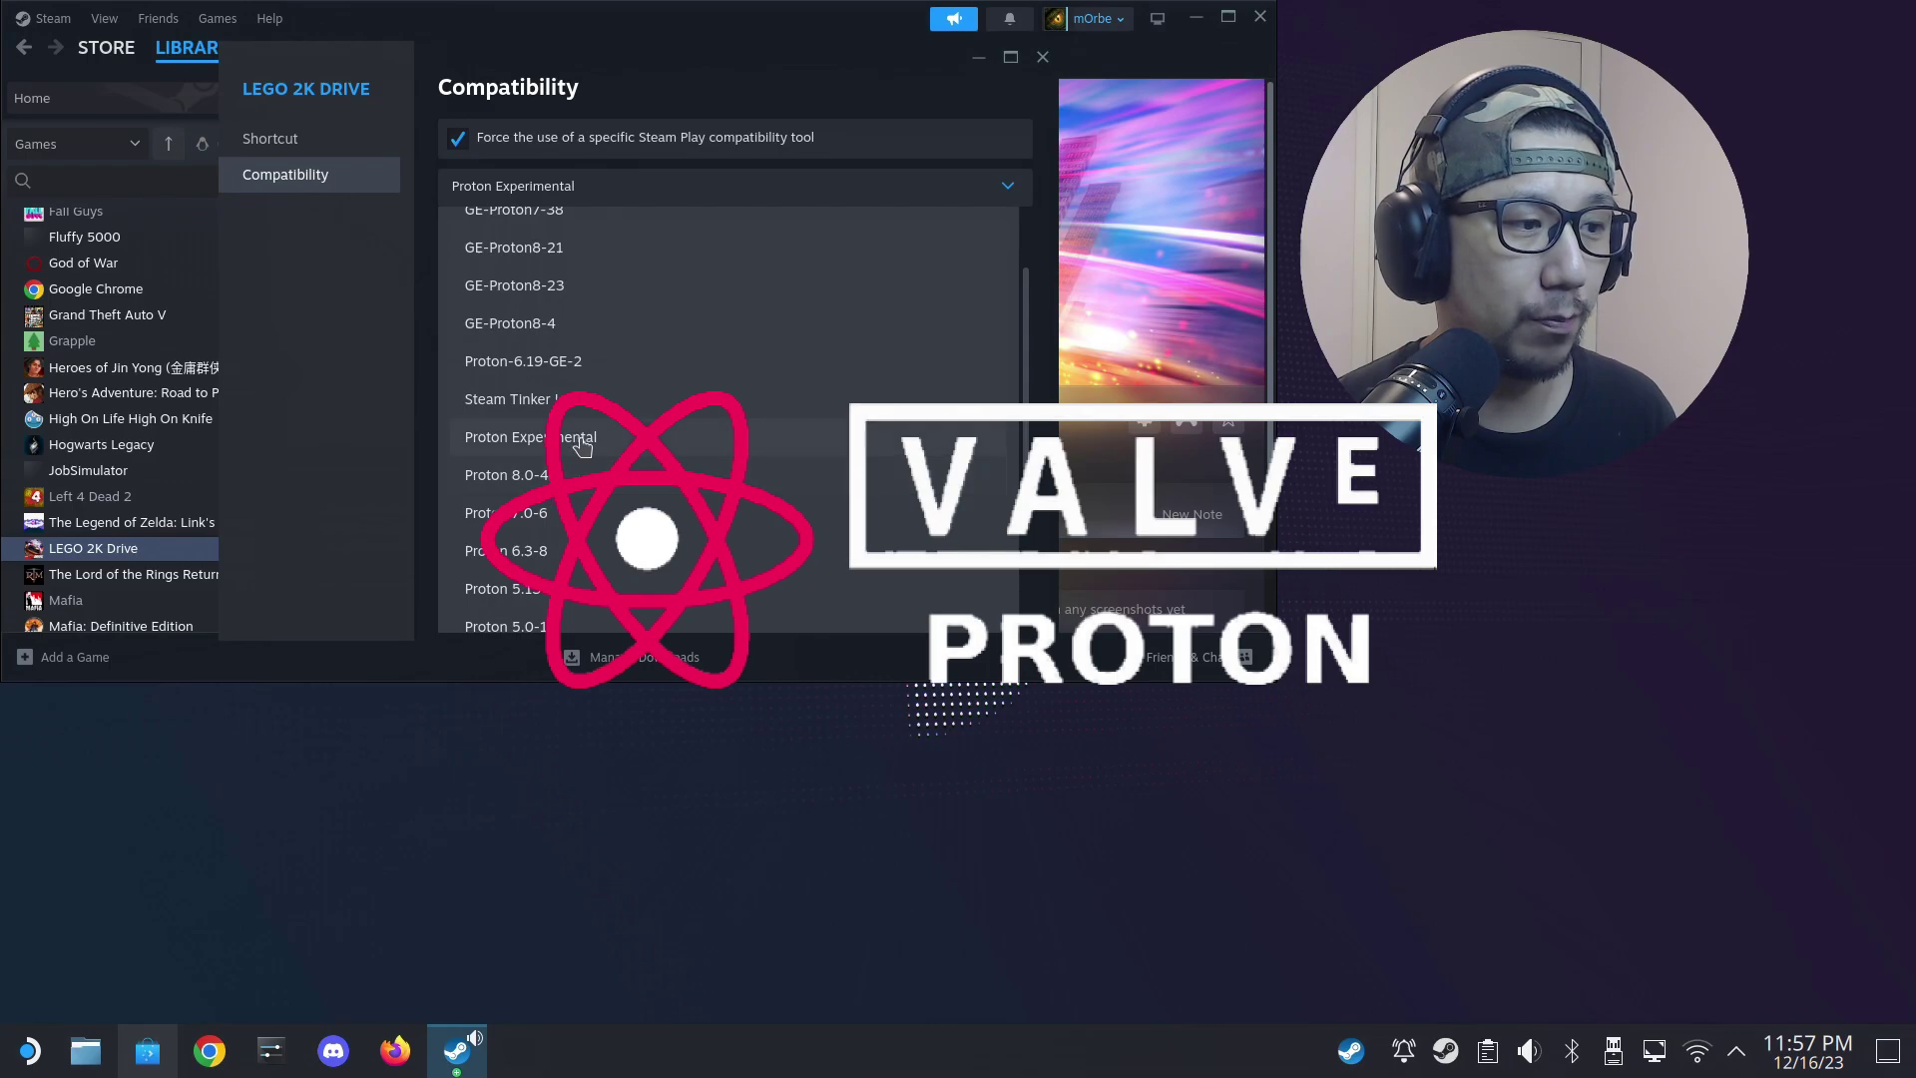
scroll(599, 464, "down", 2)
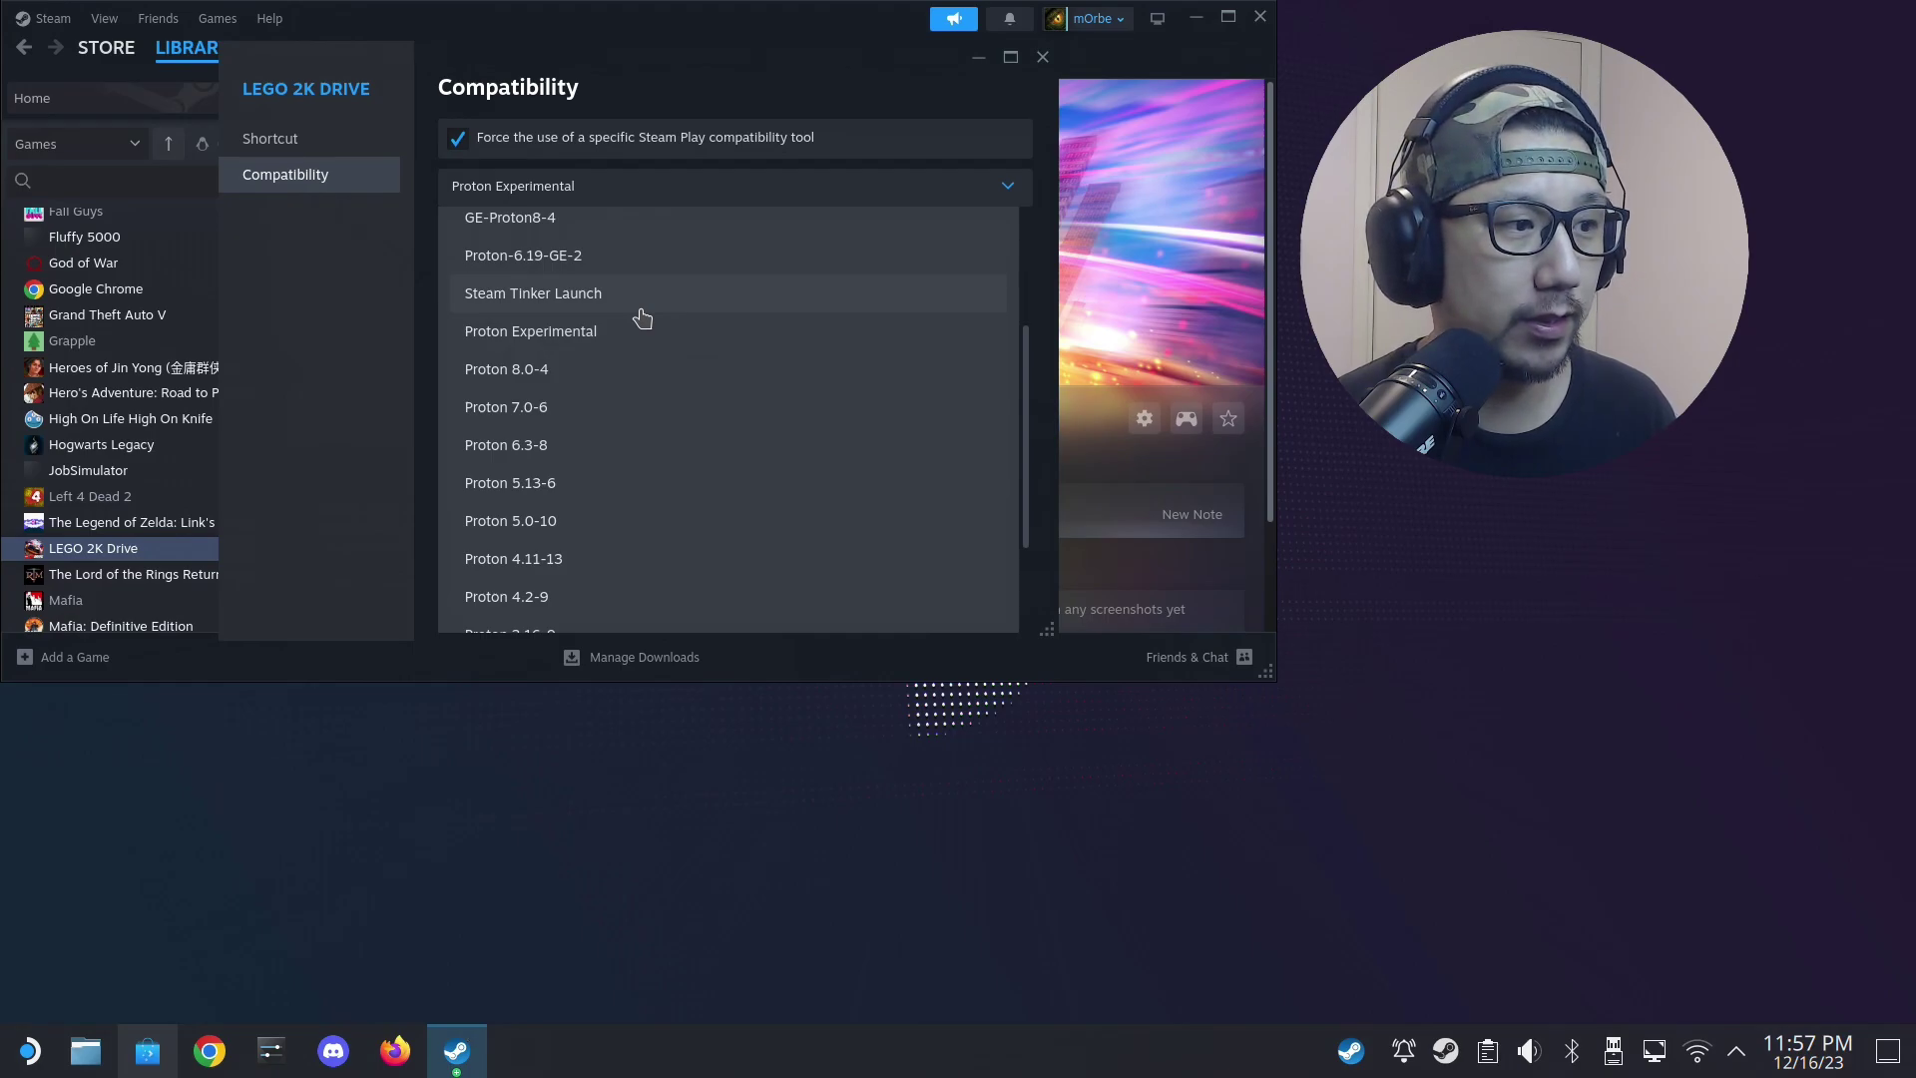
left_click(642, 300)
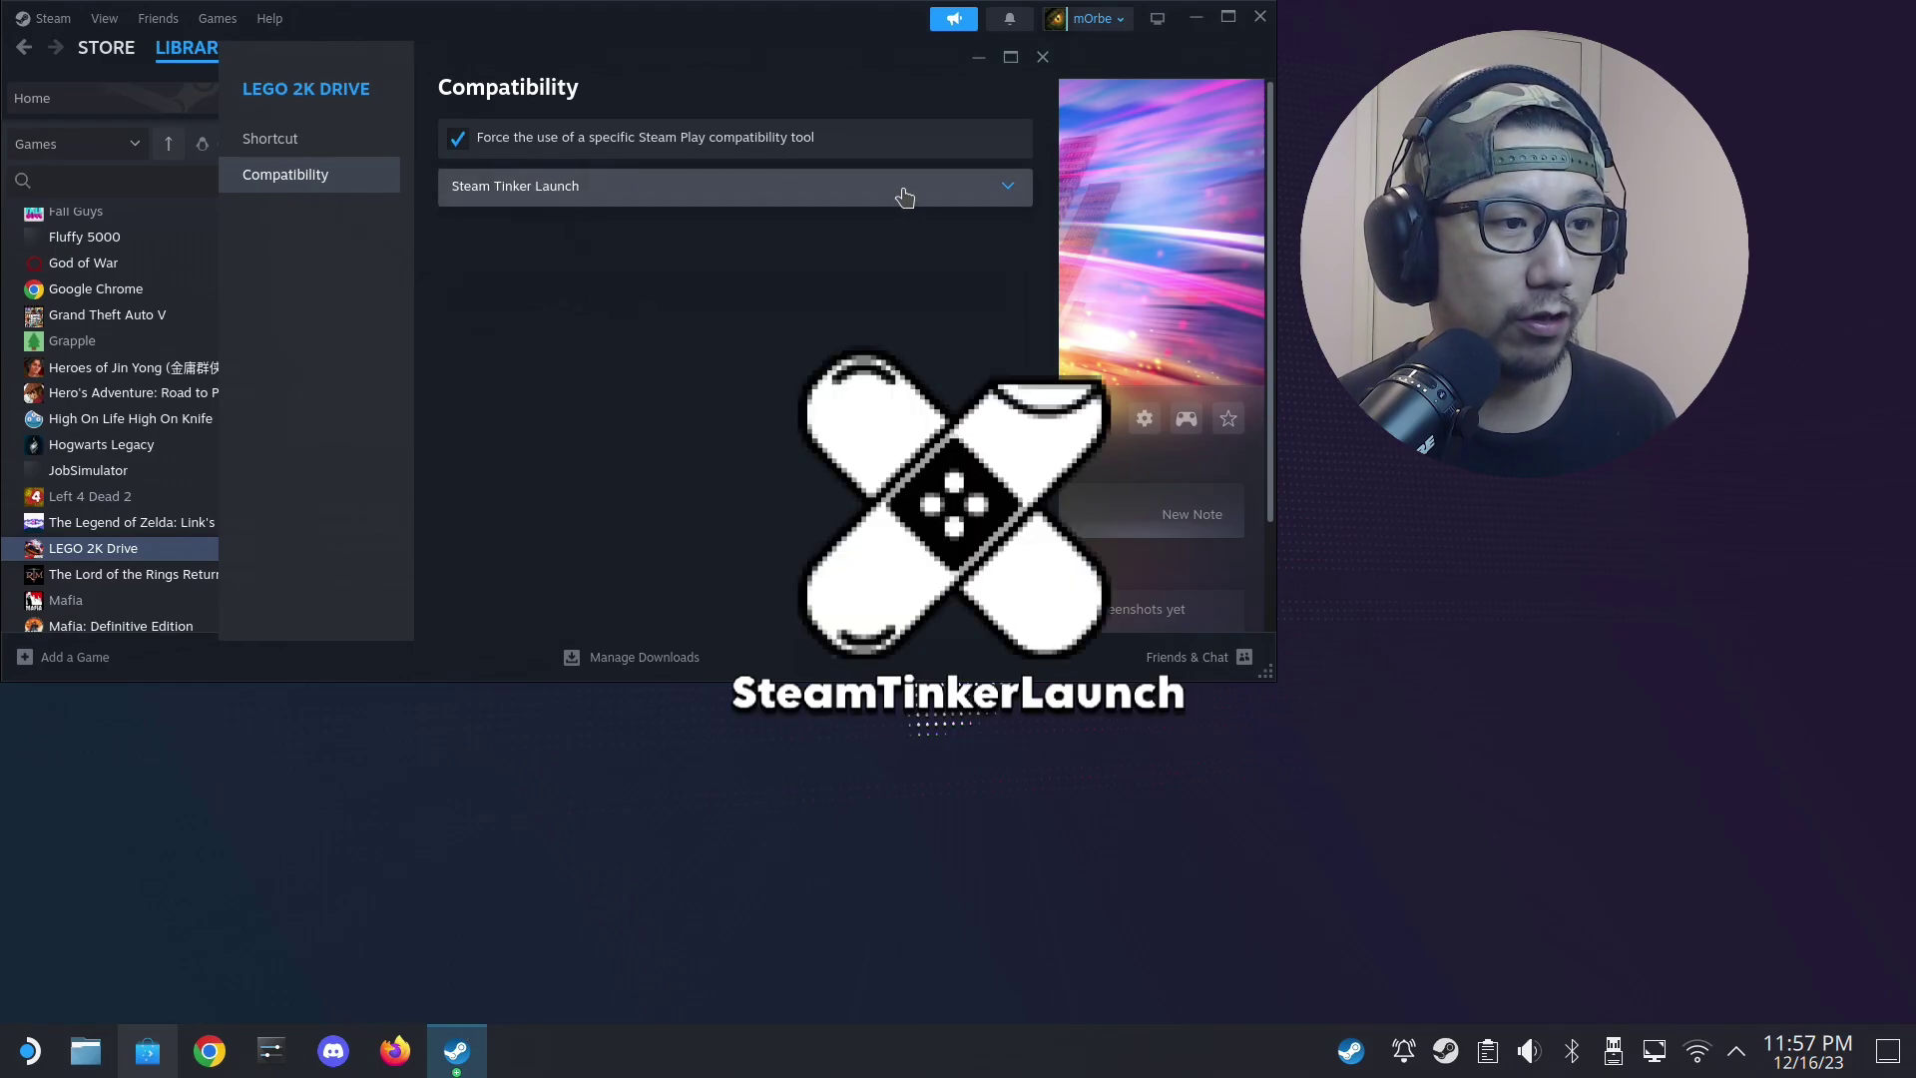
left_click(147, 1051)
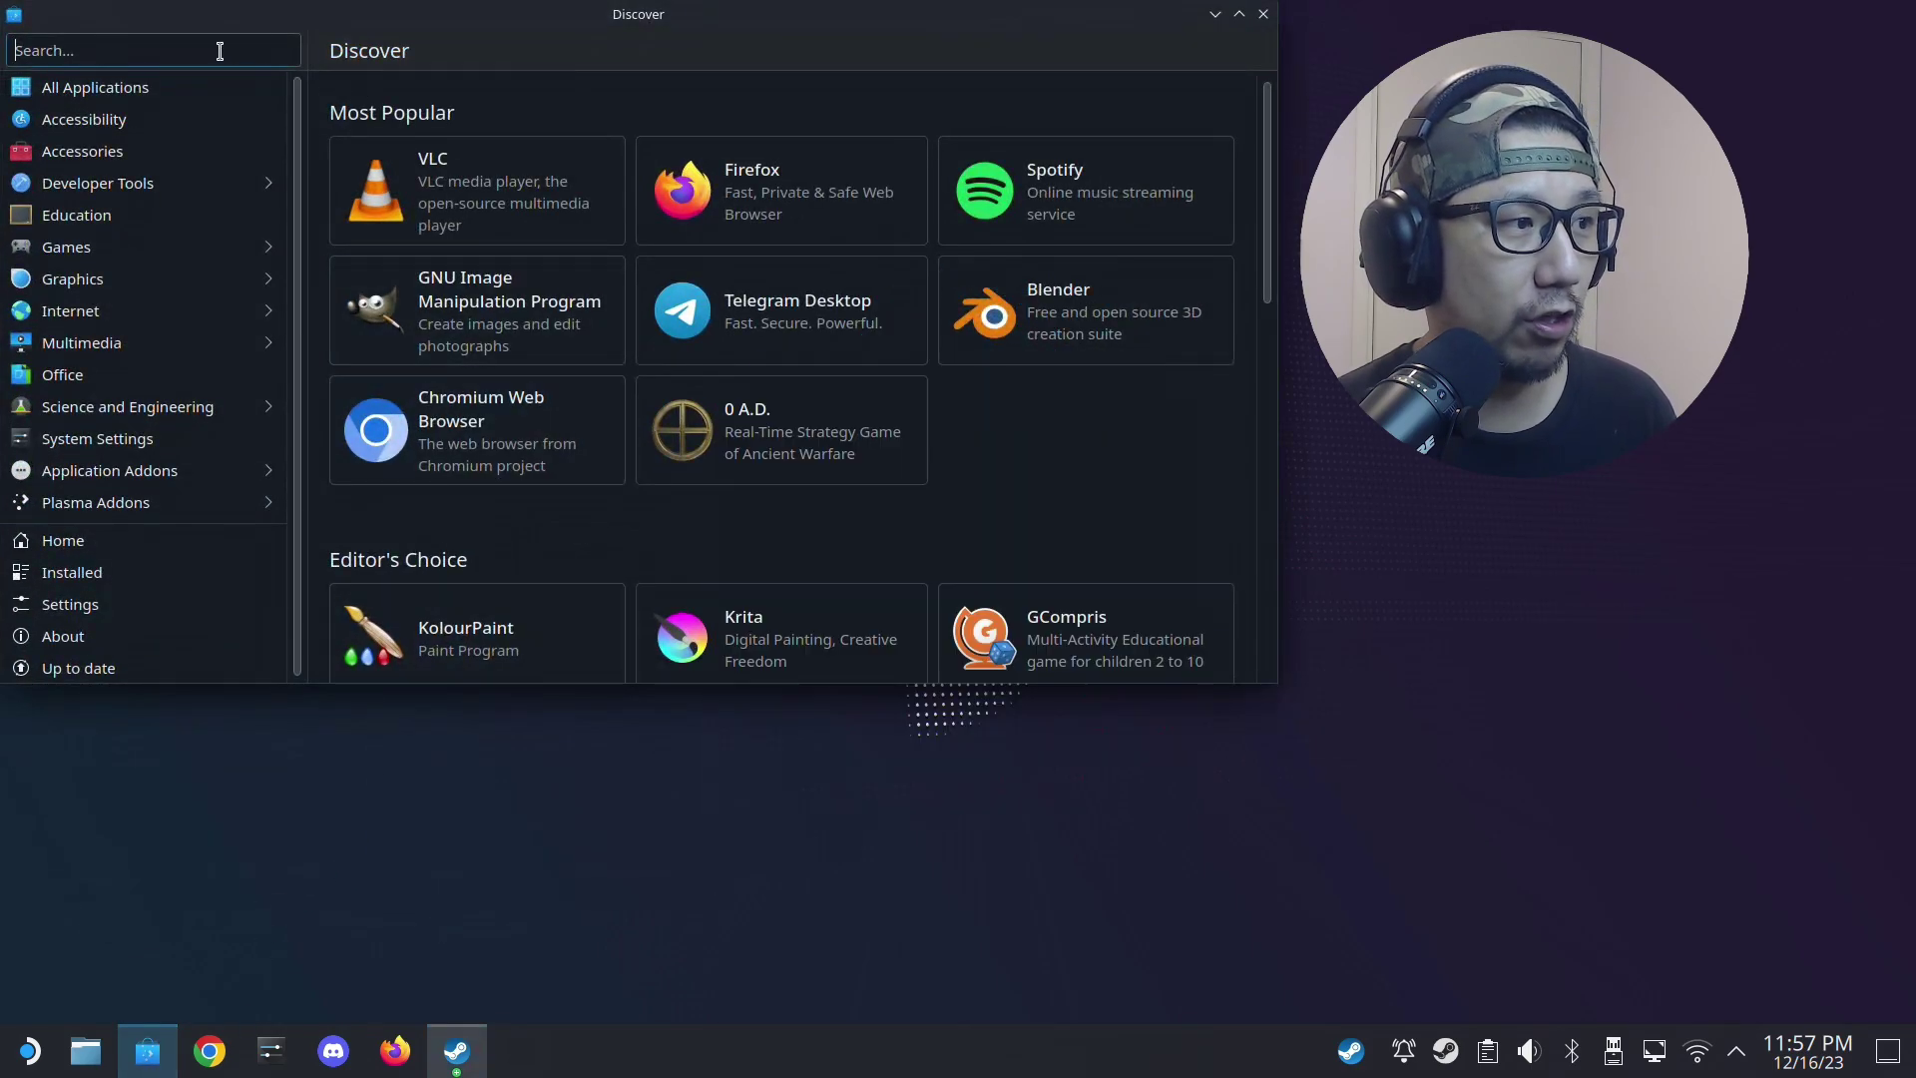
type("proton")
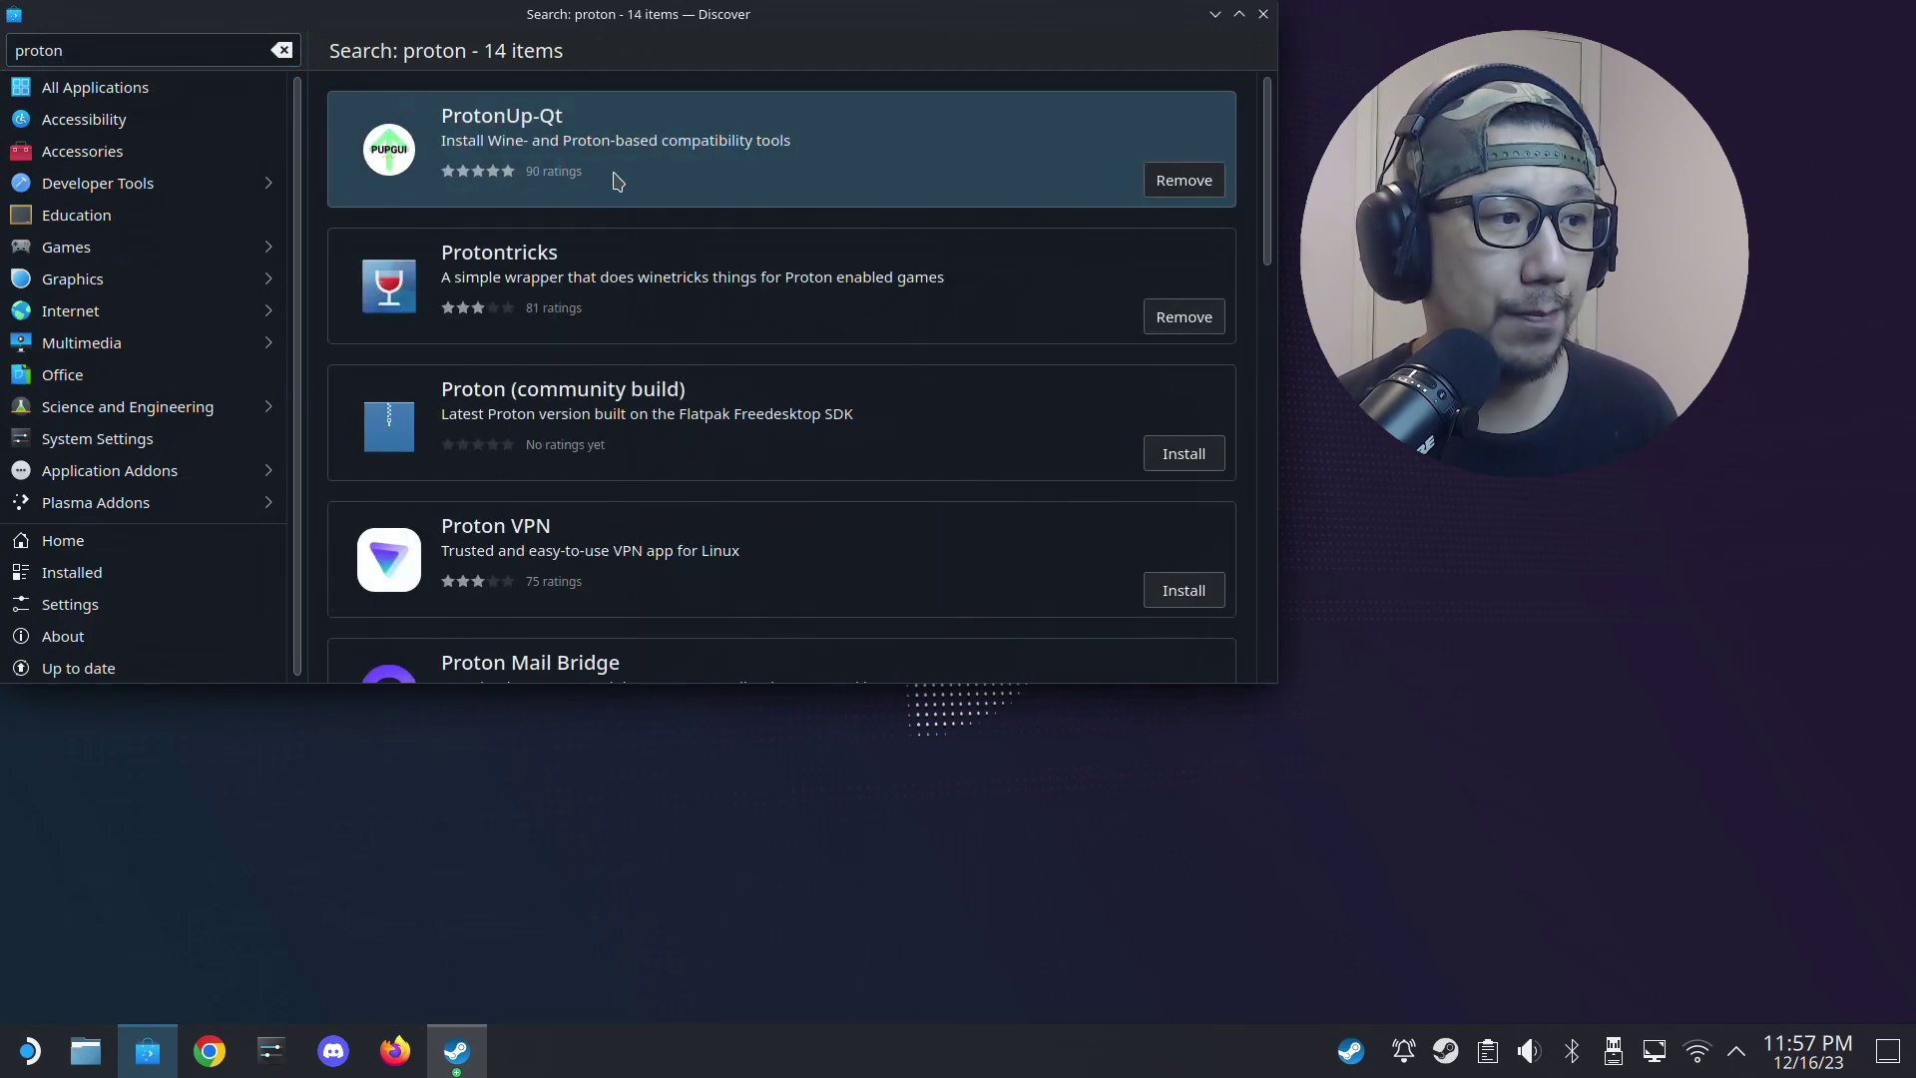
Step: Open ProtonUp-Qt from the Discover search results for 'proton'
left_click(628, 175)
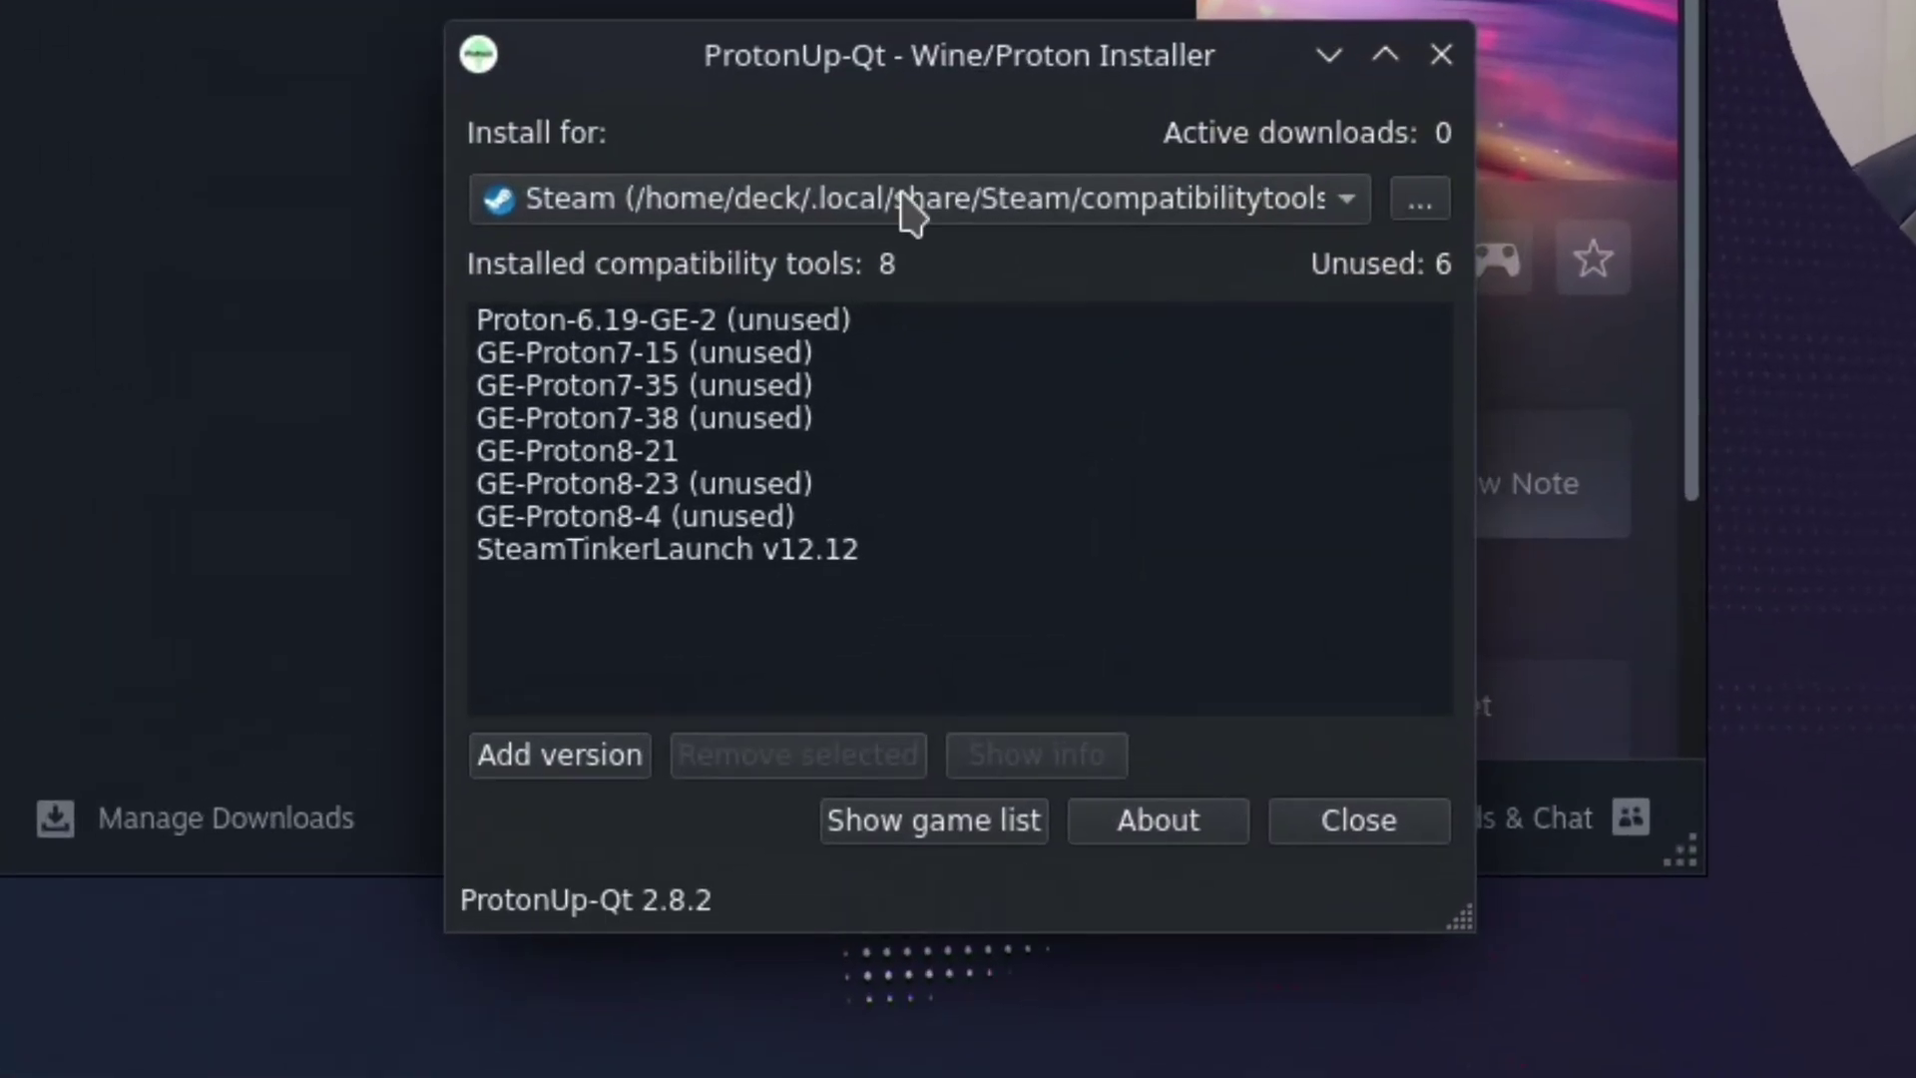
left_click(563, 218)
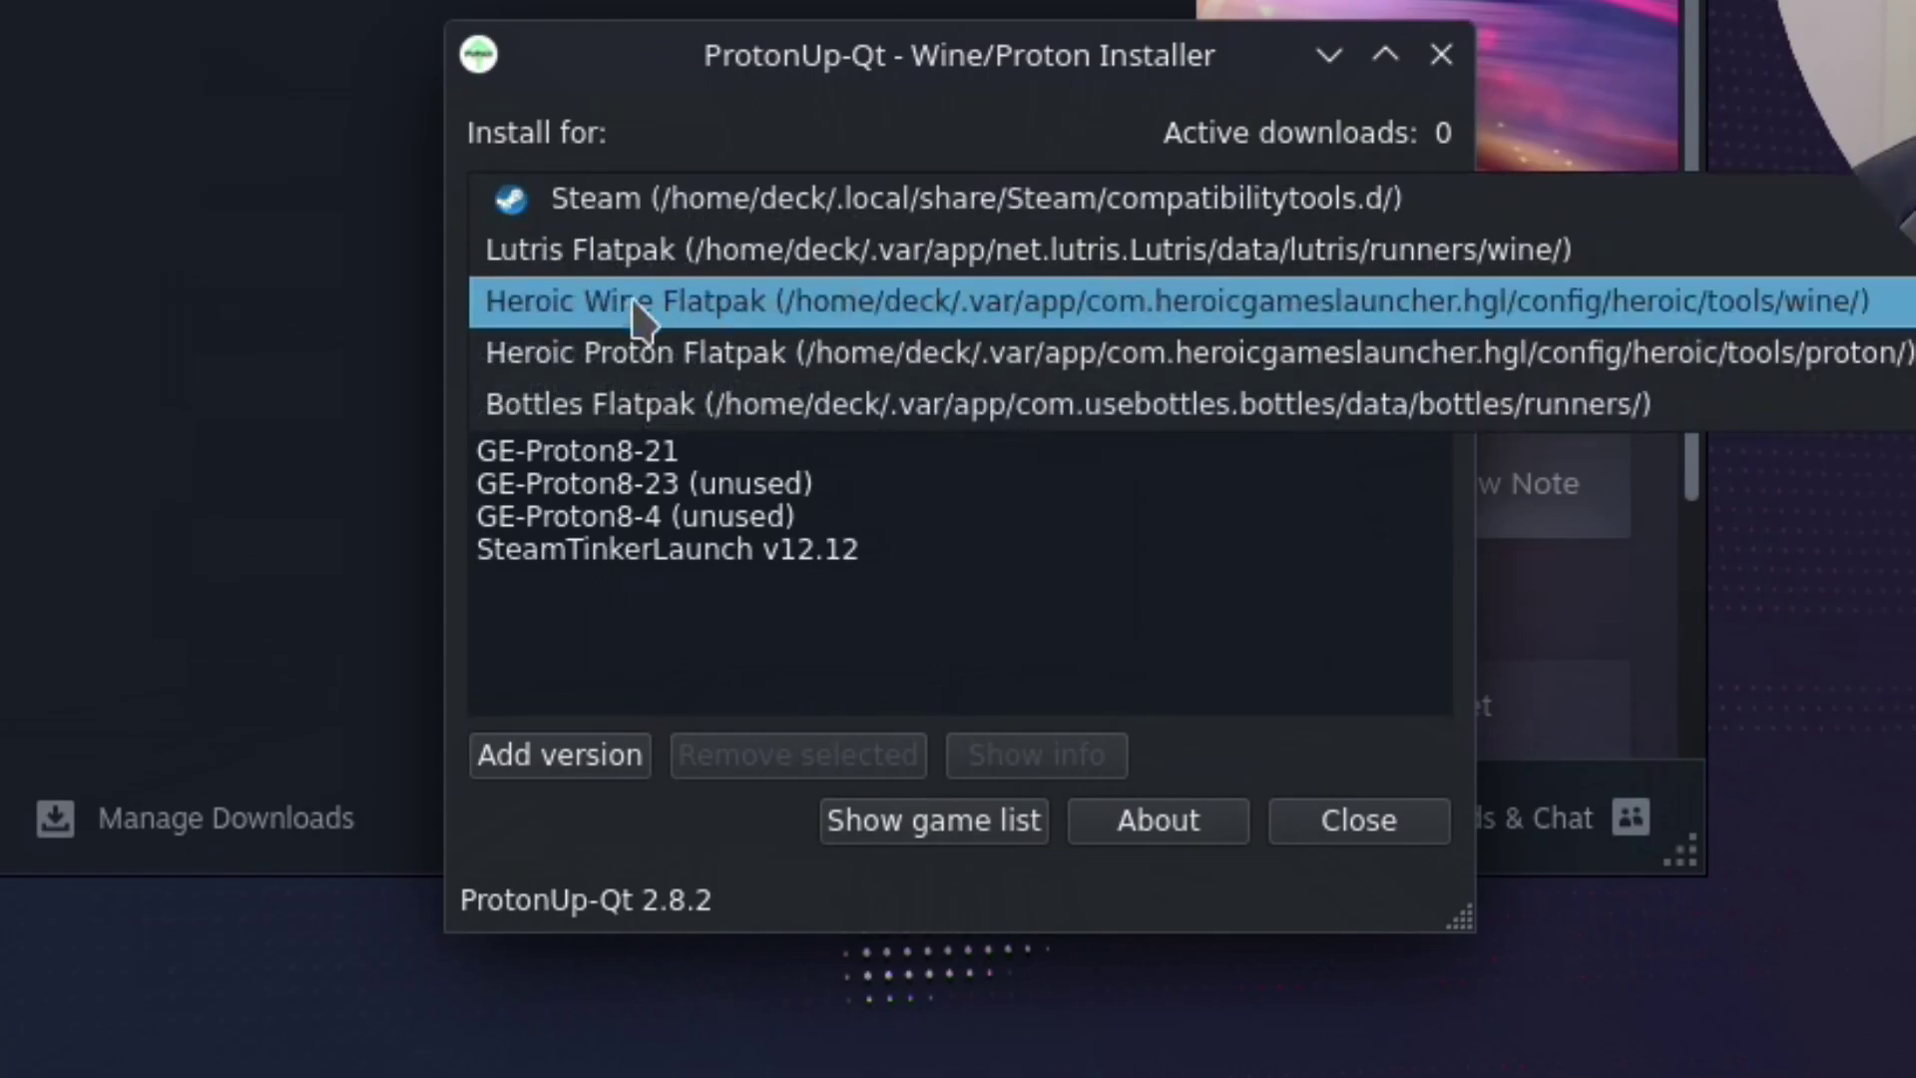
left_click(628, 216)
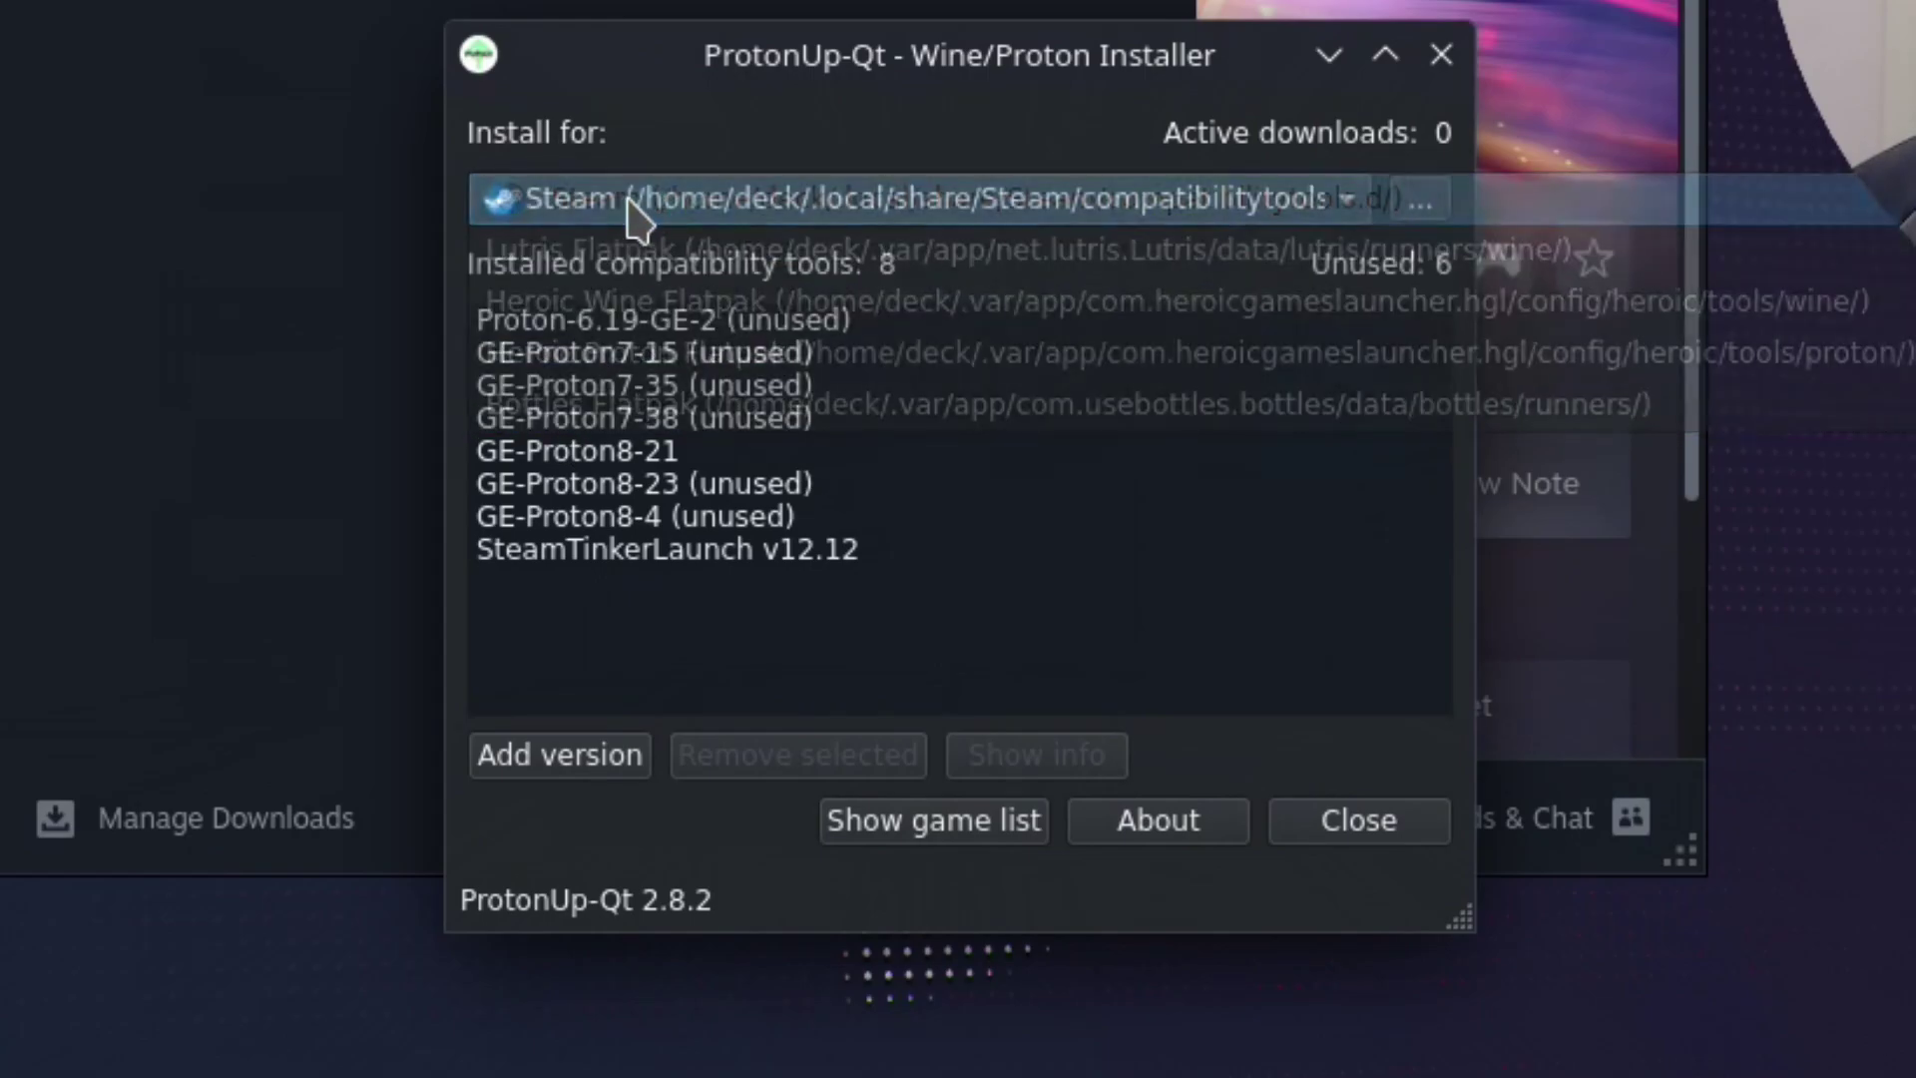
left_click(556, 757)
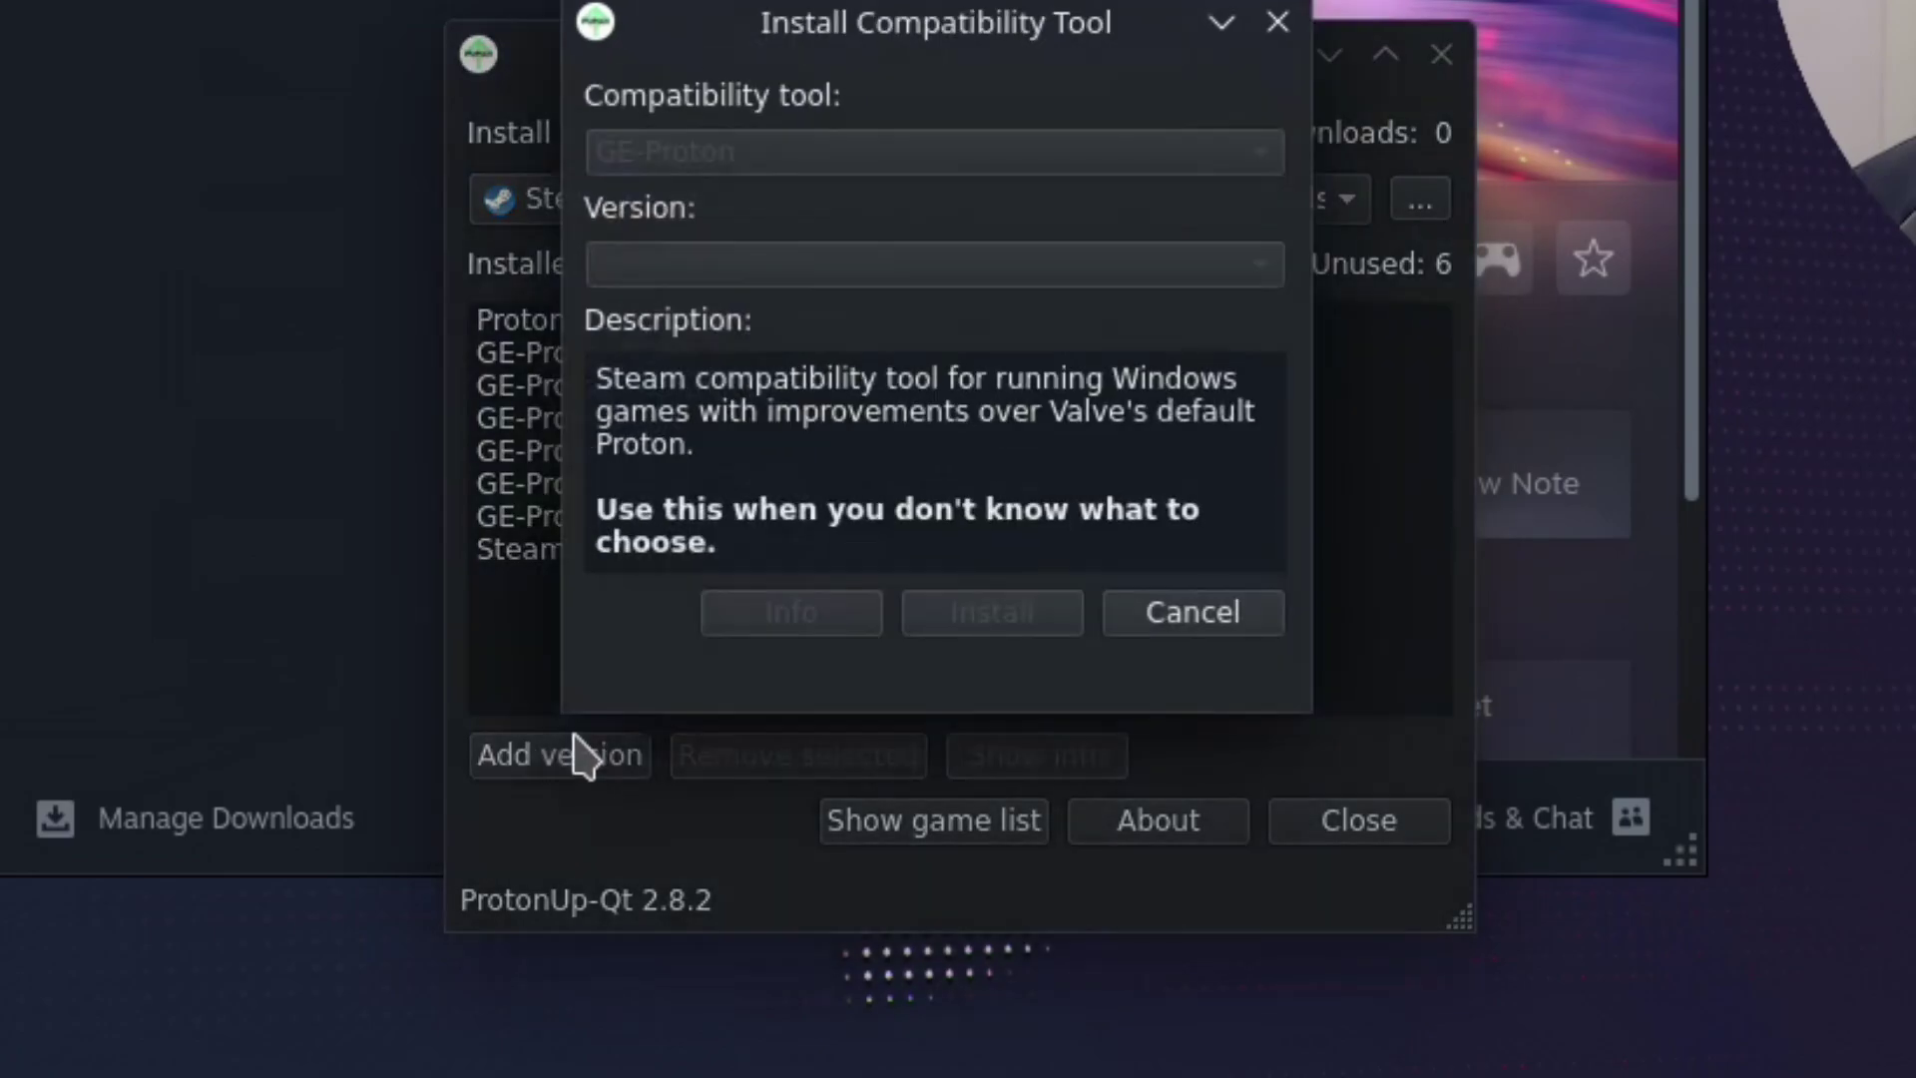
left_click(858, 162)
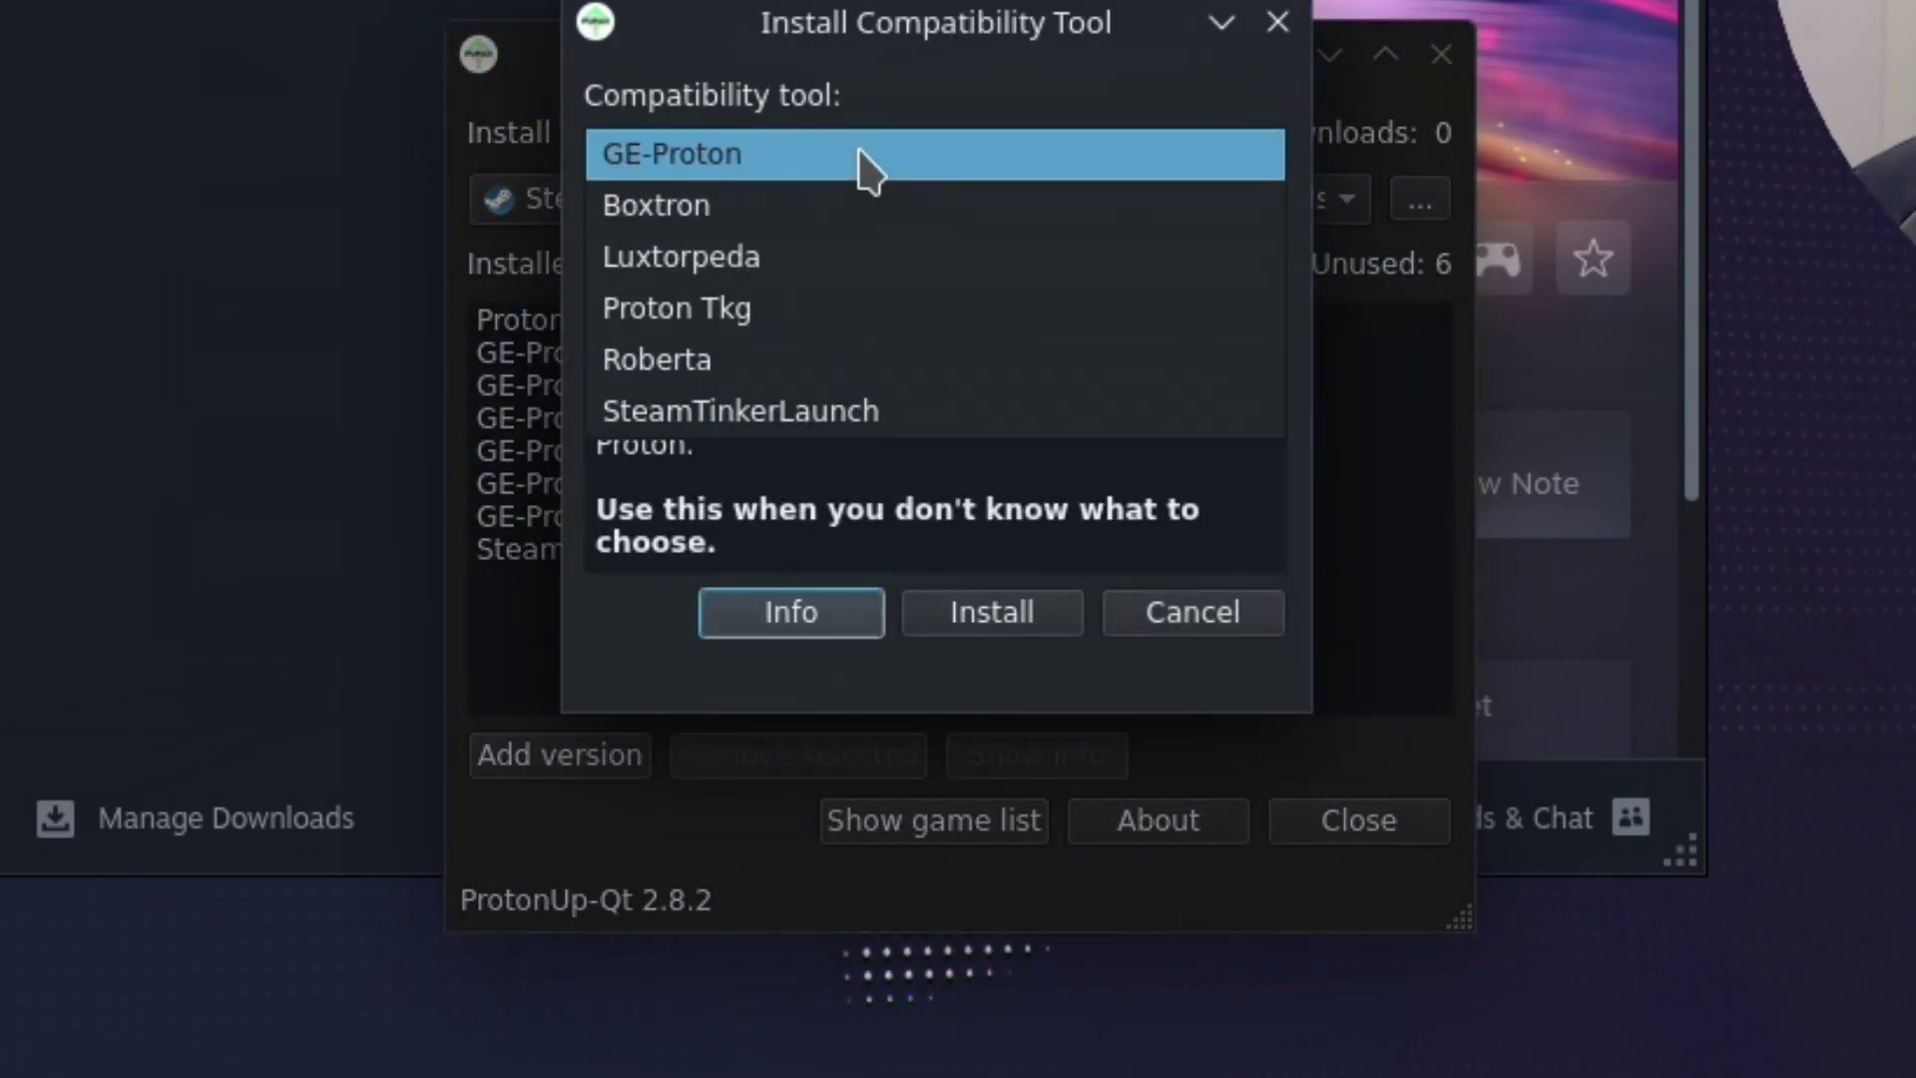
left_click(773, 412)
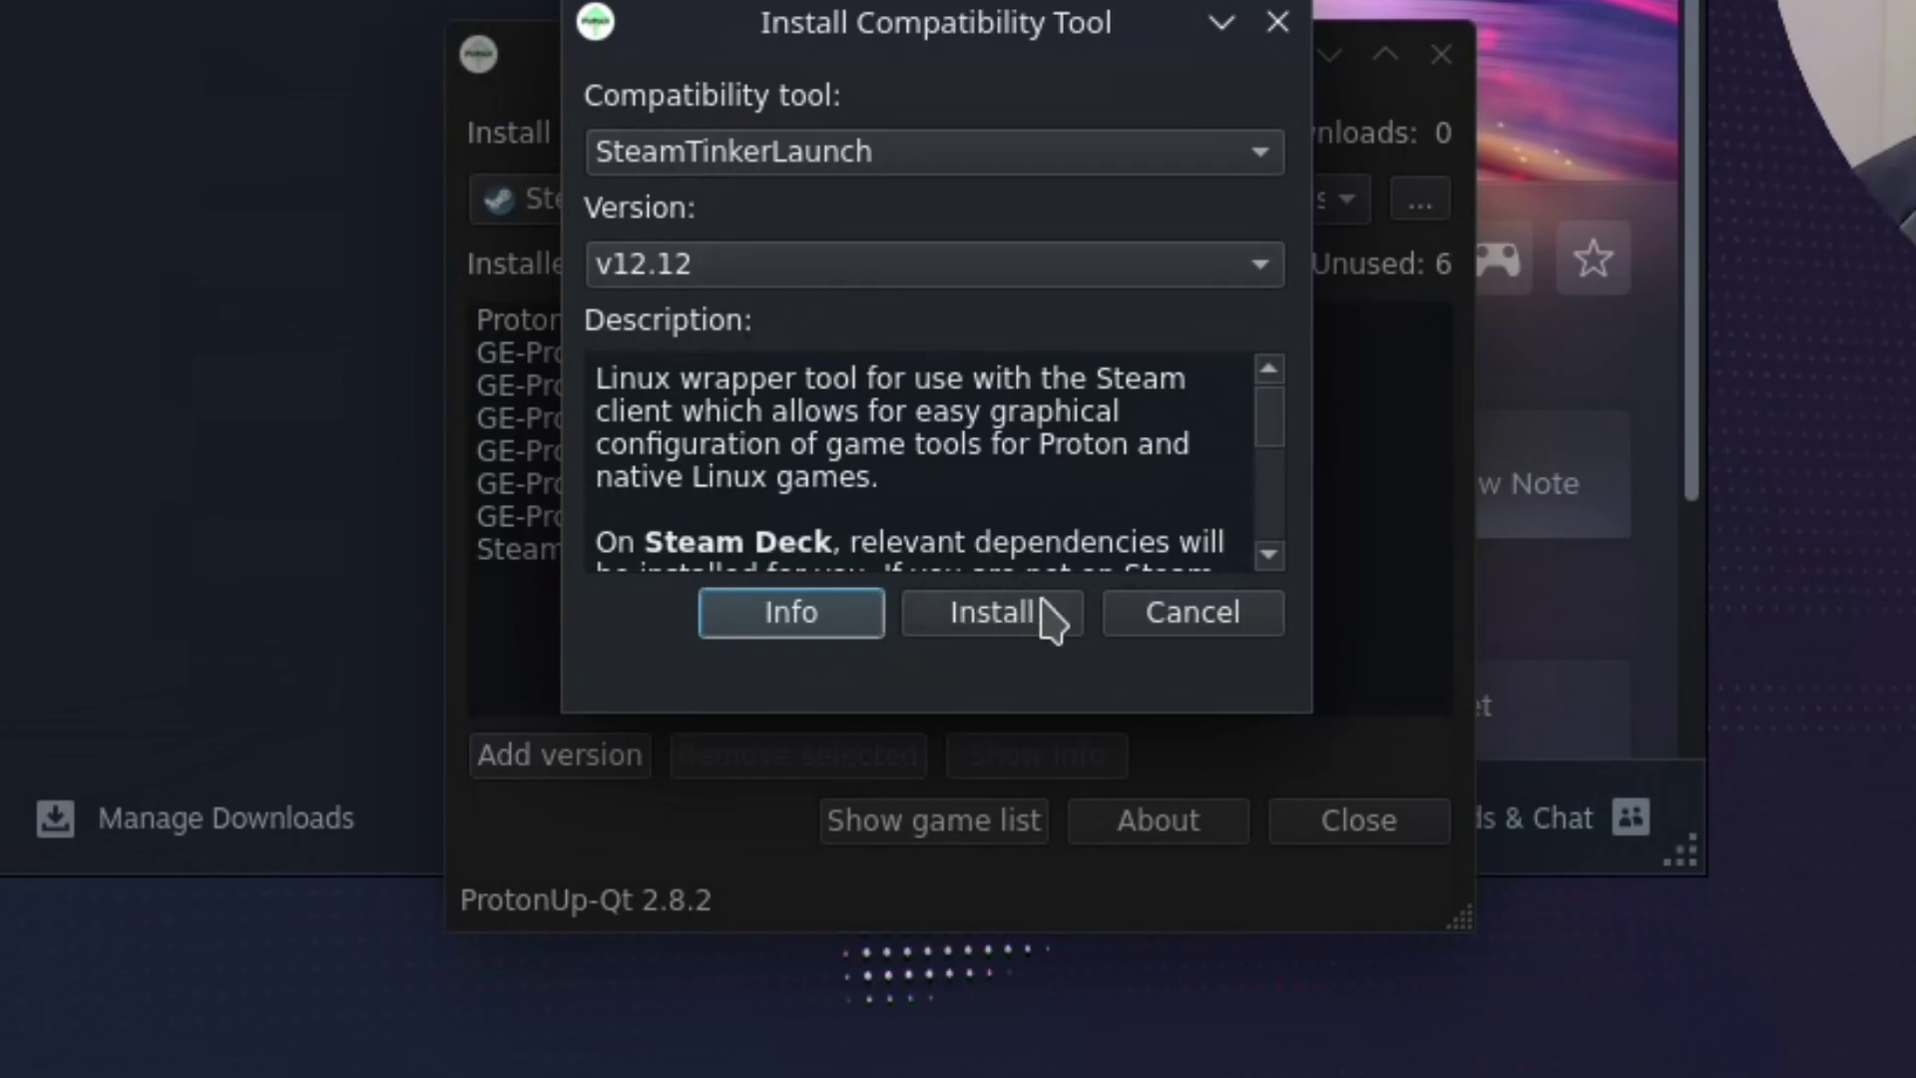
left_click(1188, 618)
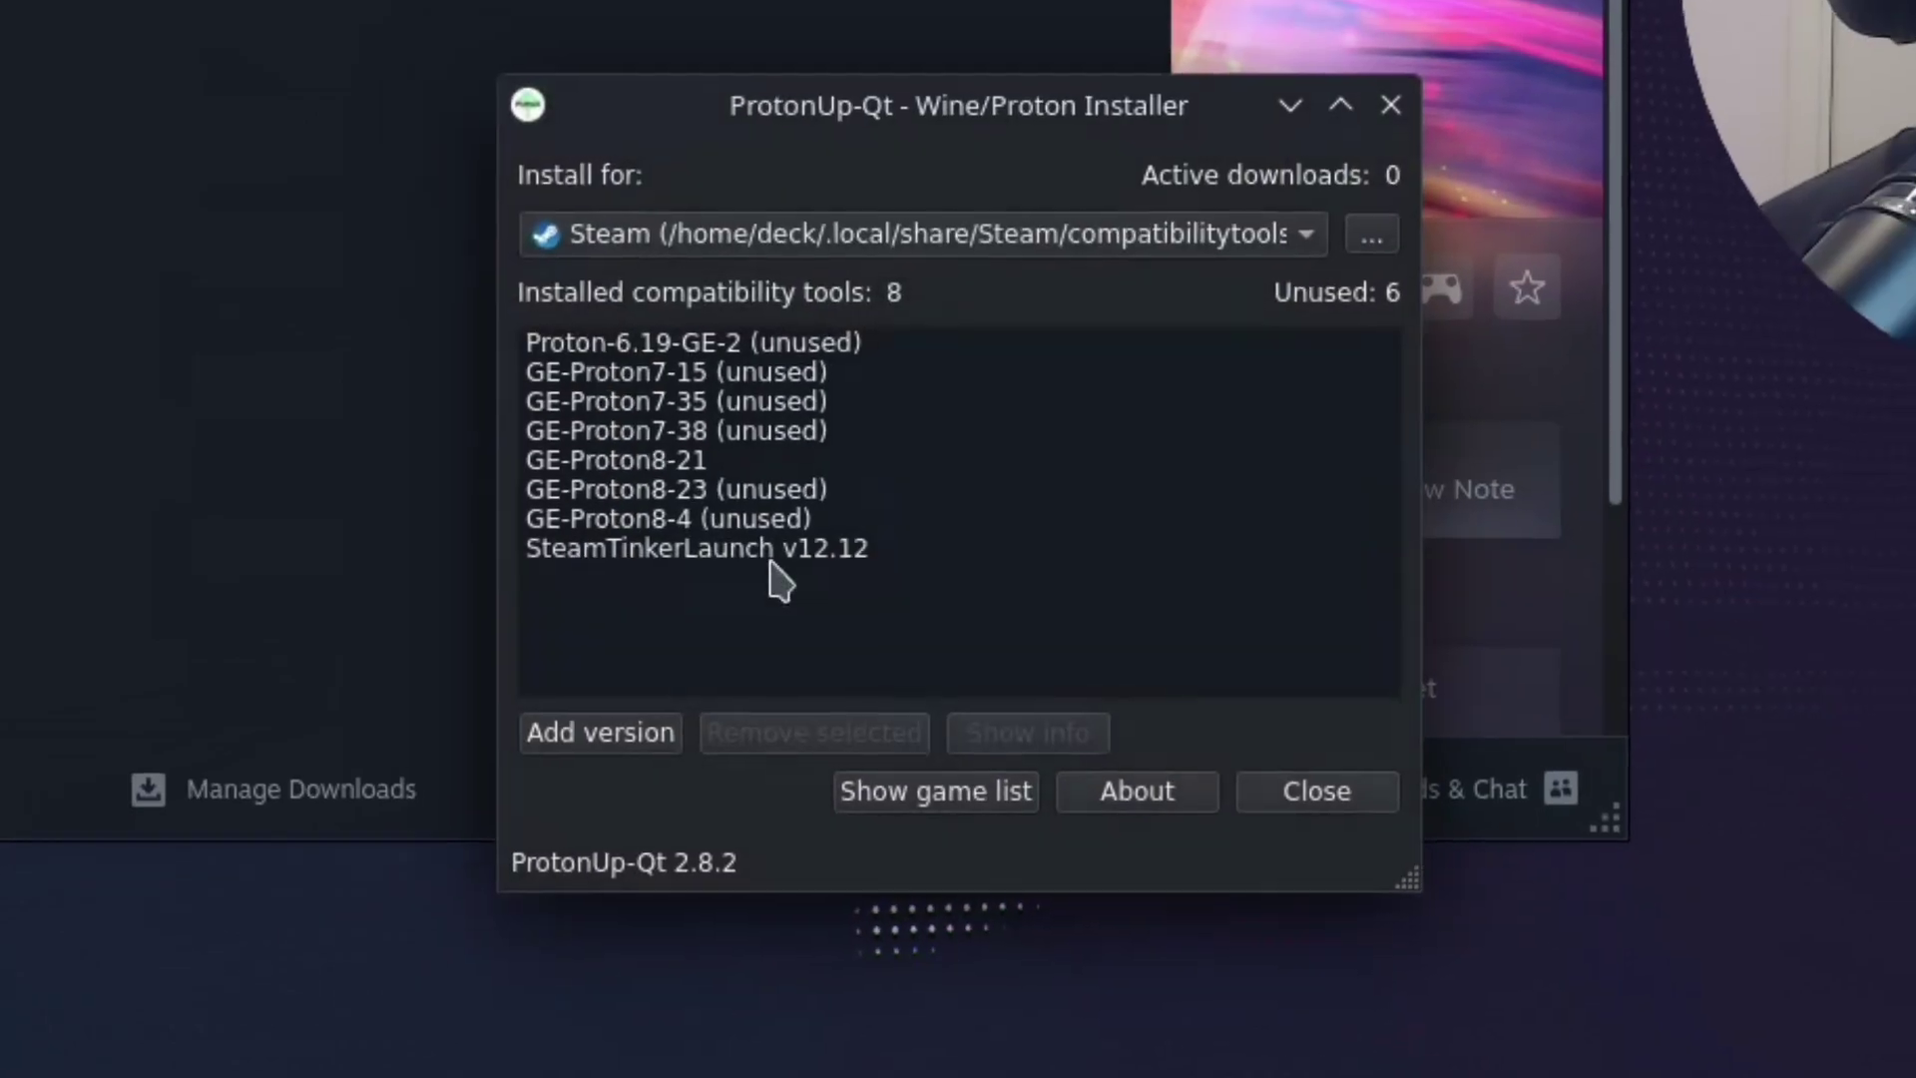
Step: Close ProtonUp-Qt, keep Steam Tinker Launch as the compatibility tool, and launch LEGO 2K Drive
left_click(1249, 742)
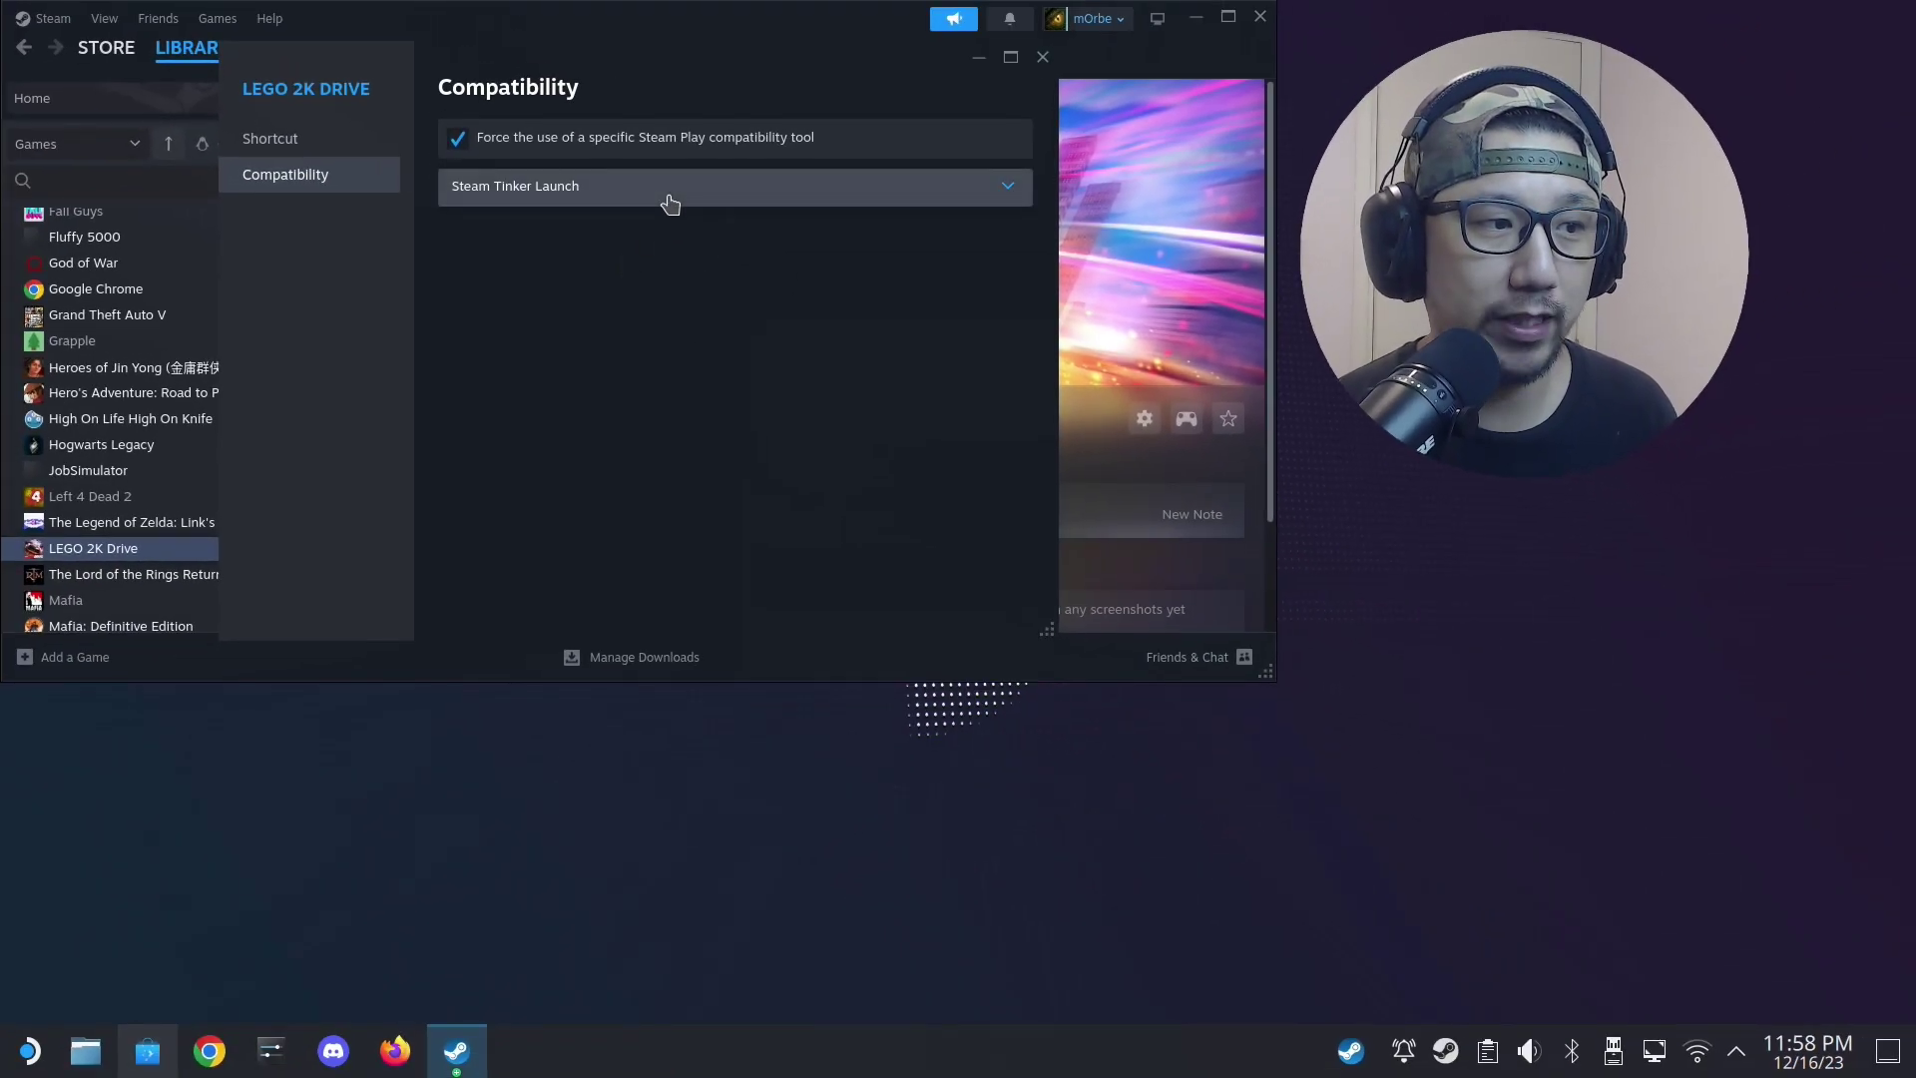
left_click(669, 205)
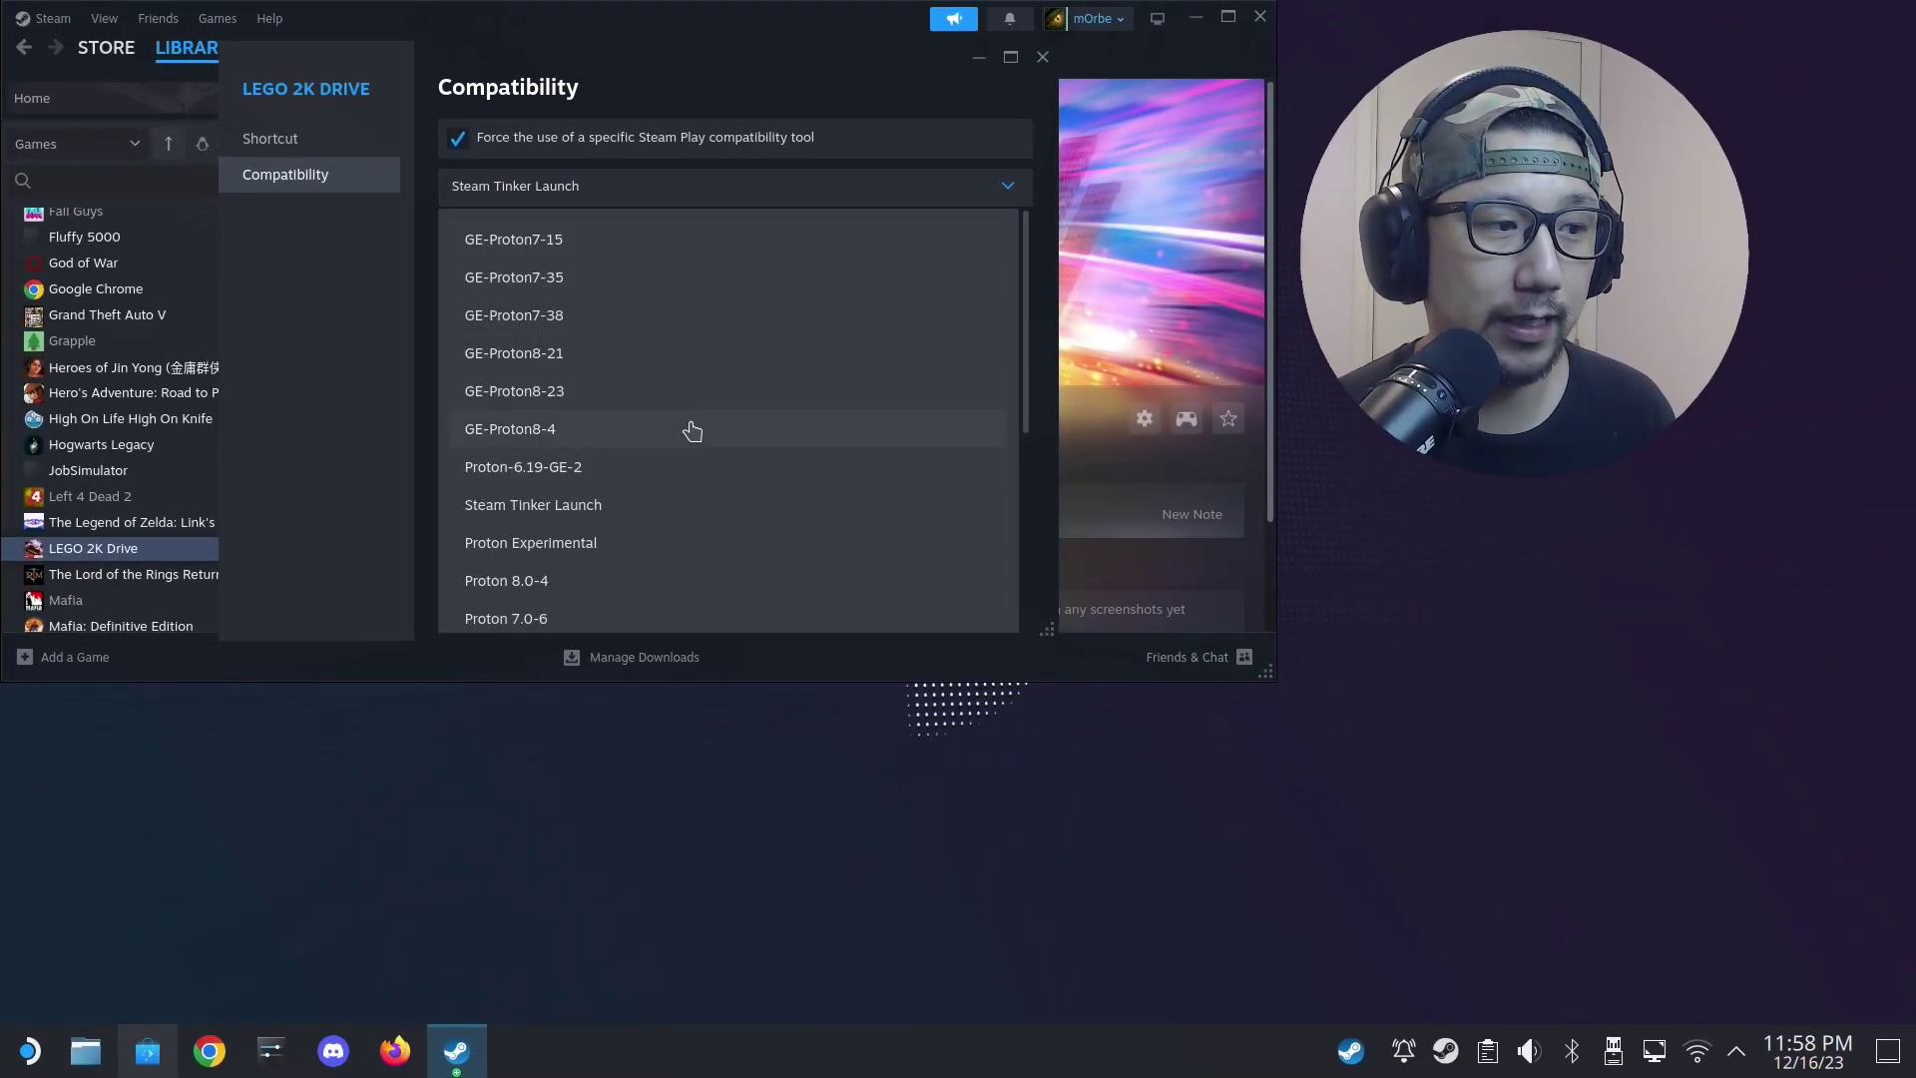
scroll(688, 419, "down", 5)
scroll(683, 393, "up", 1)
scroll(681, 381, "up", 3)
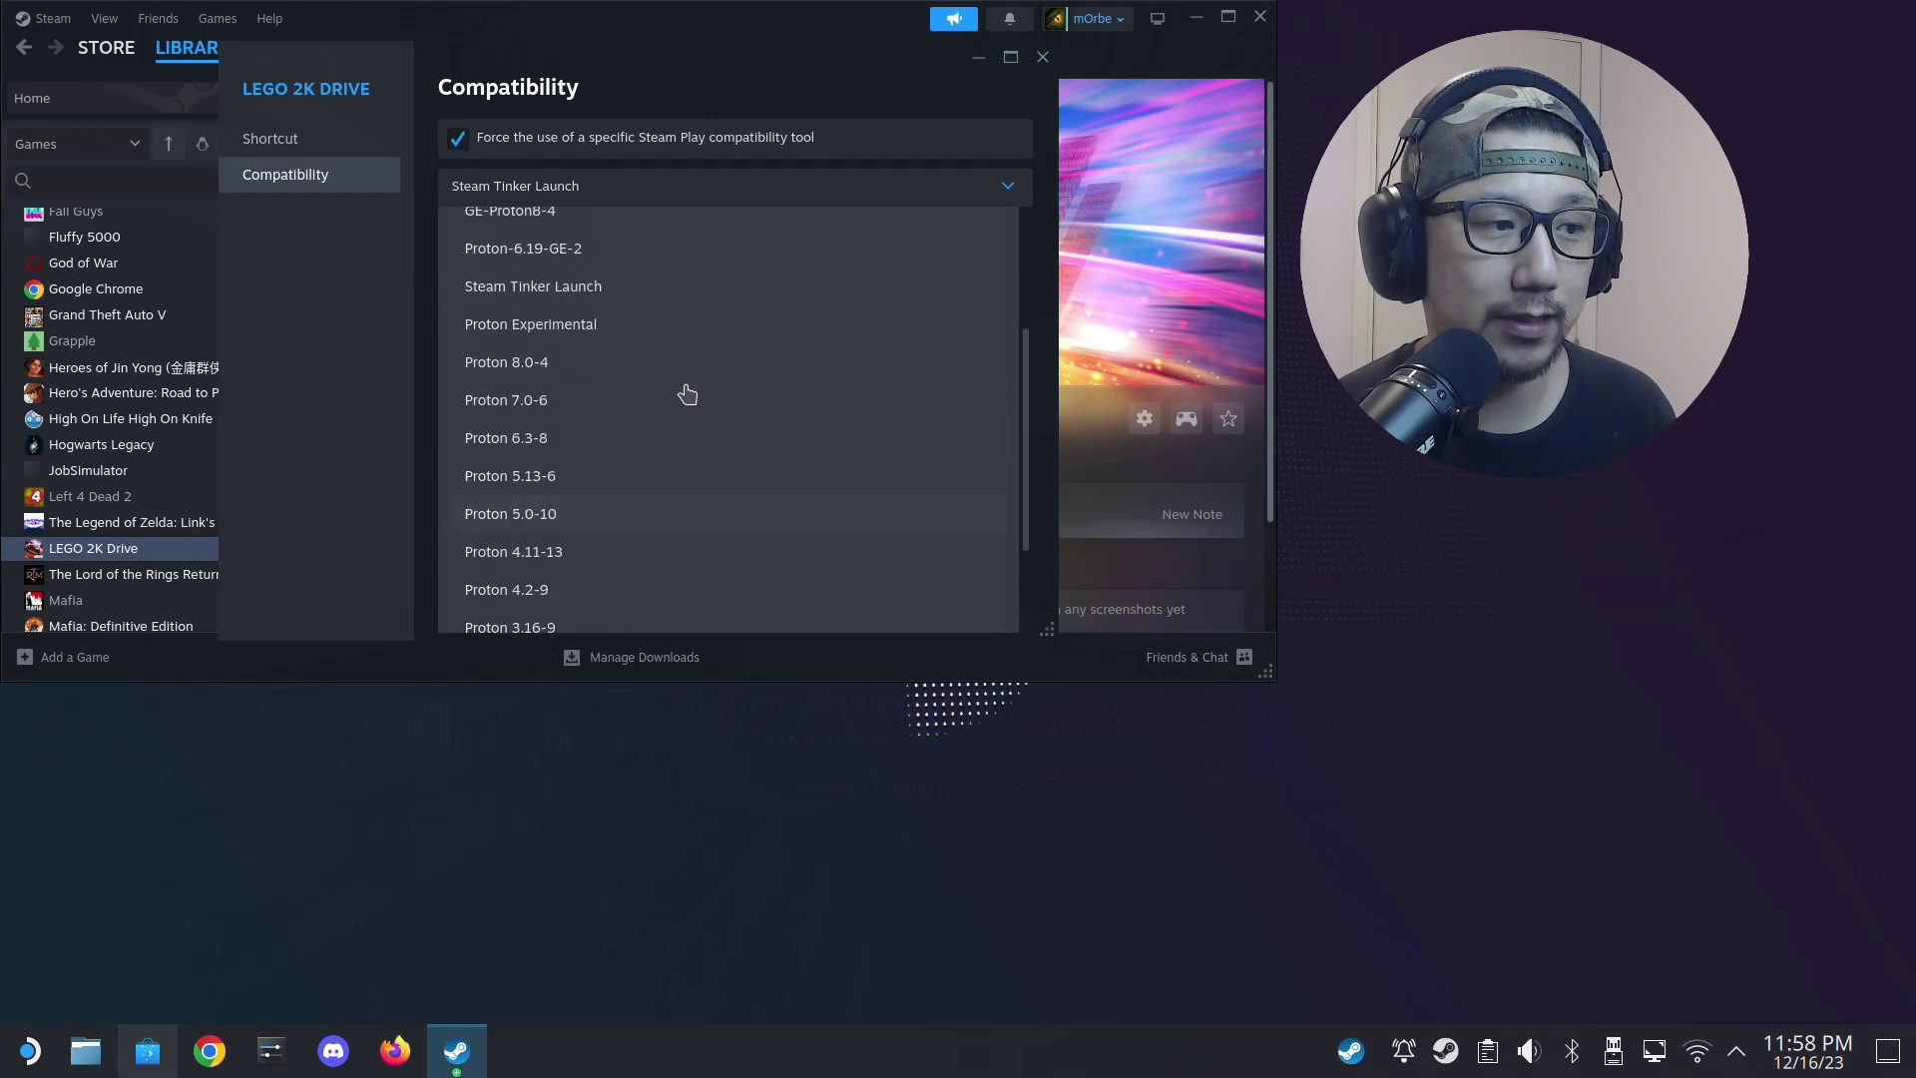
scroll(674, 351, "up", 3)
scroll(669, 342, "up", 1)
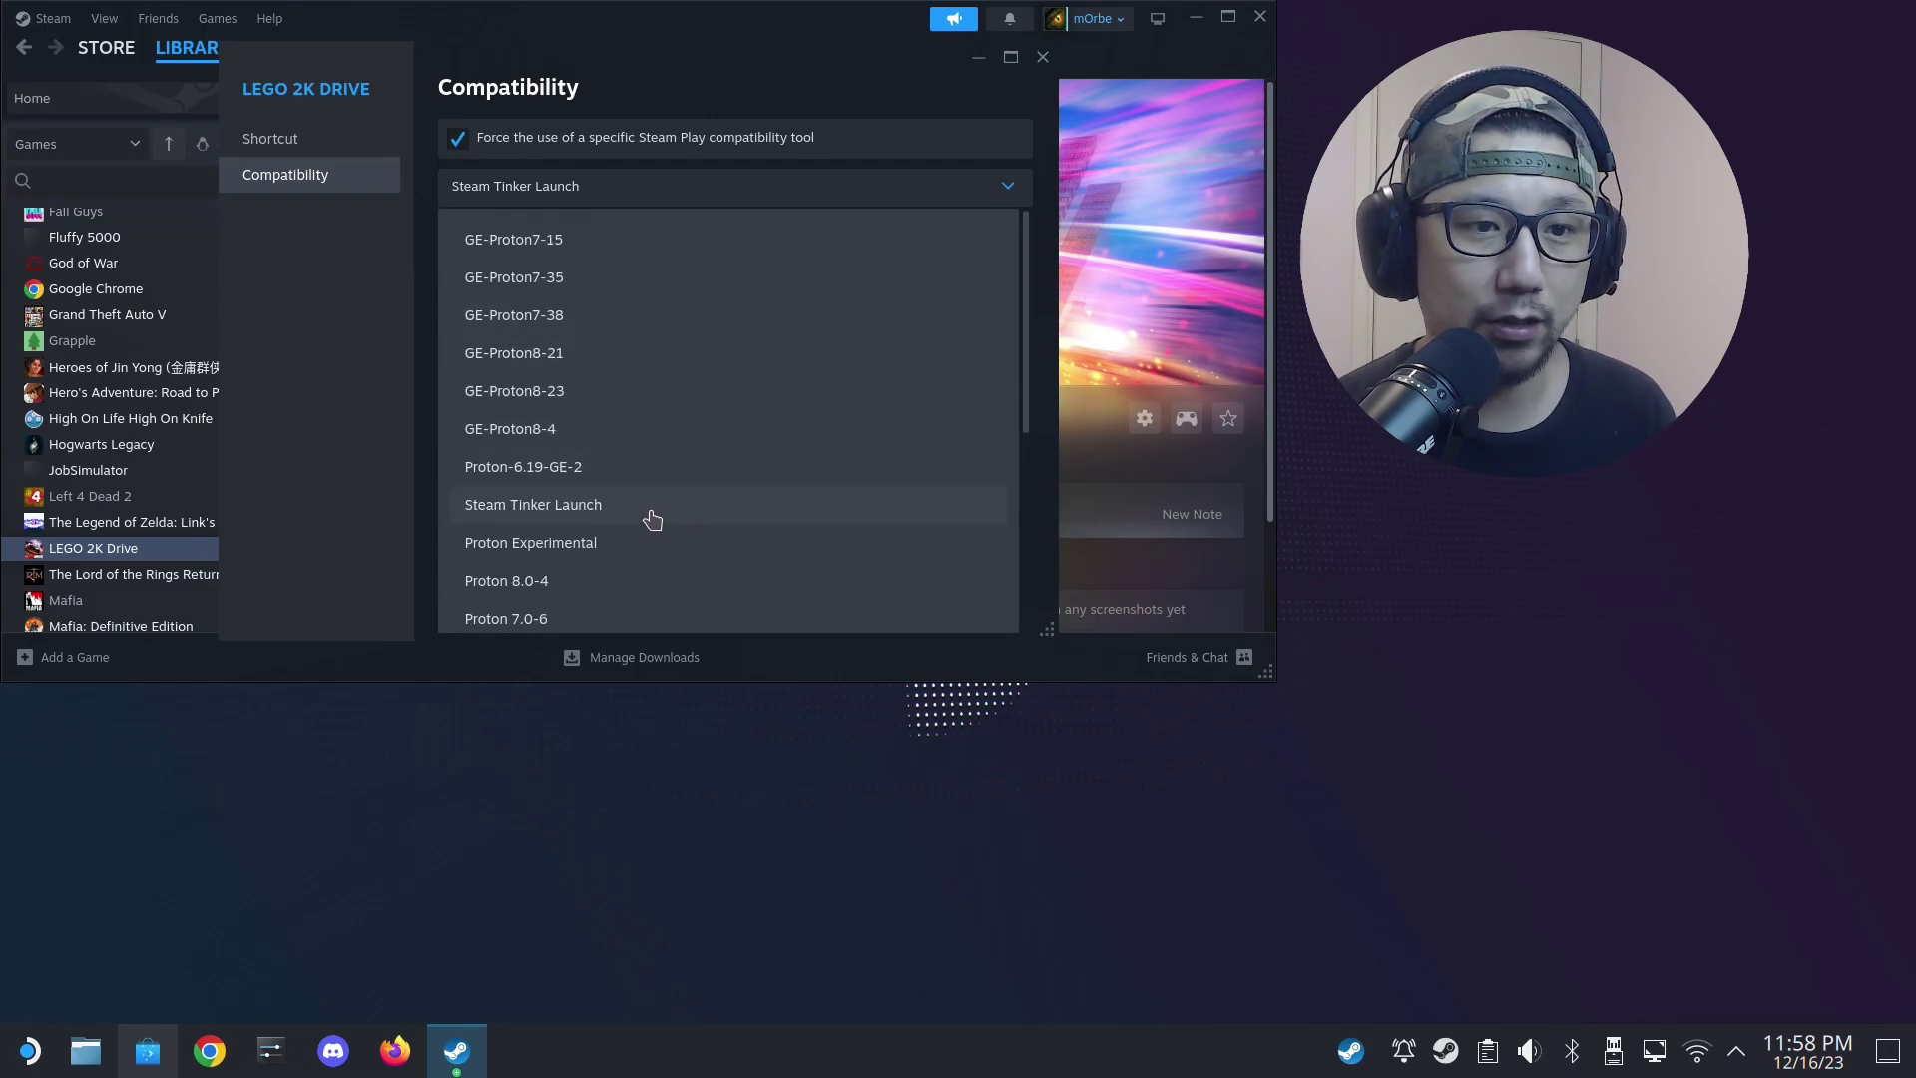
left_click(650, 517)
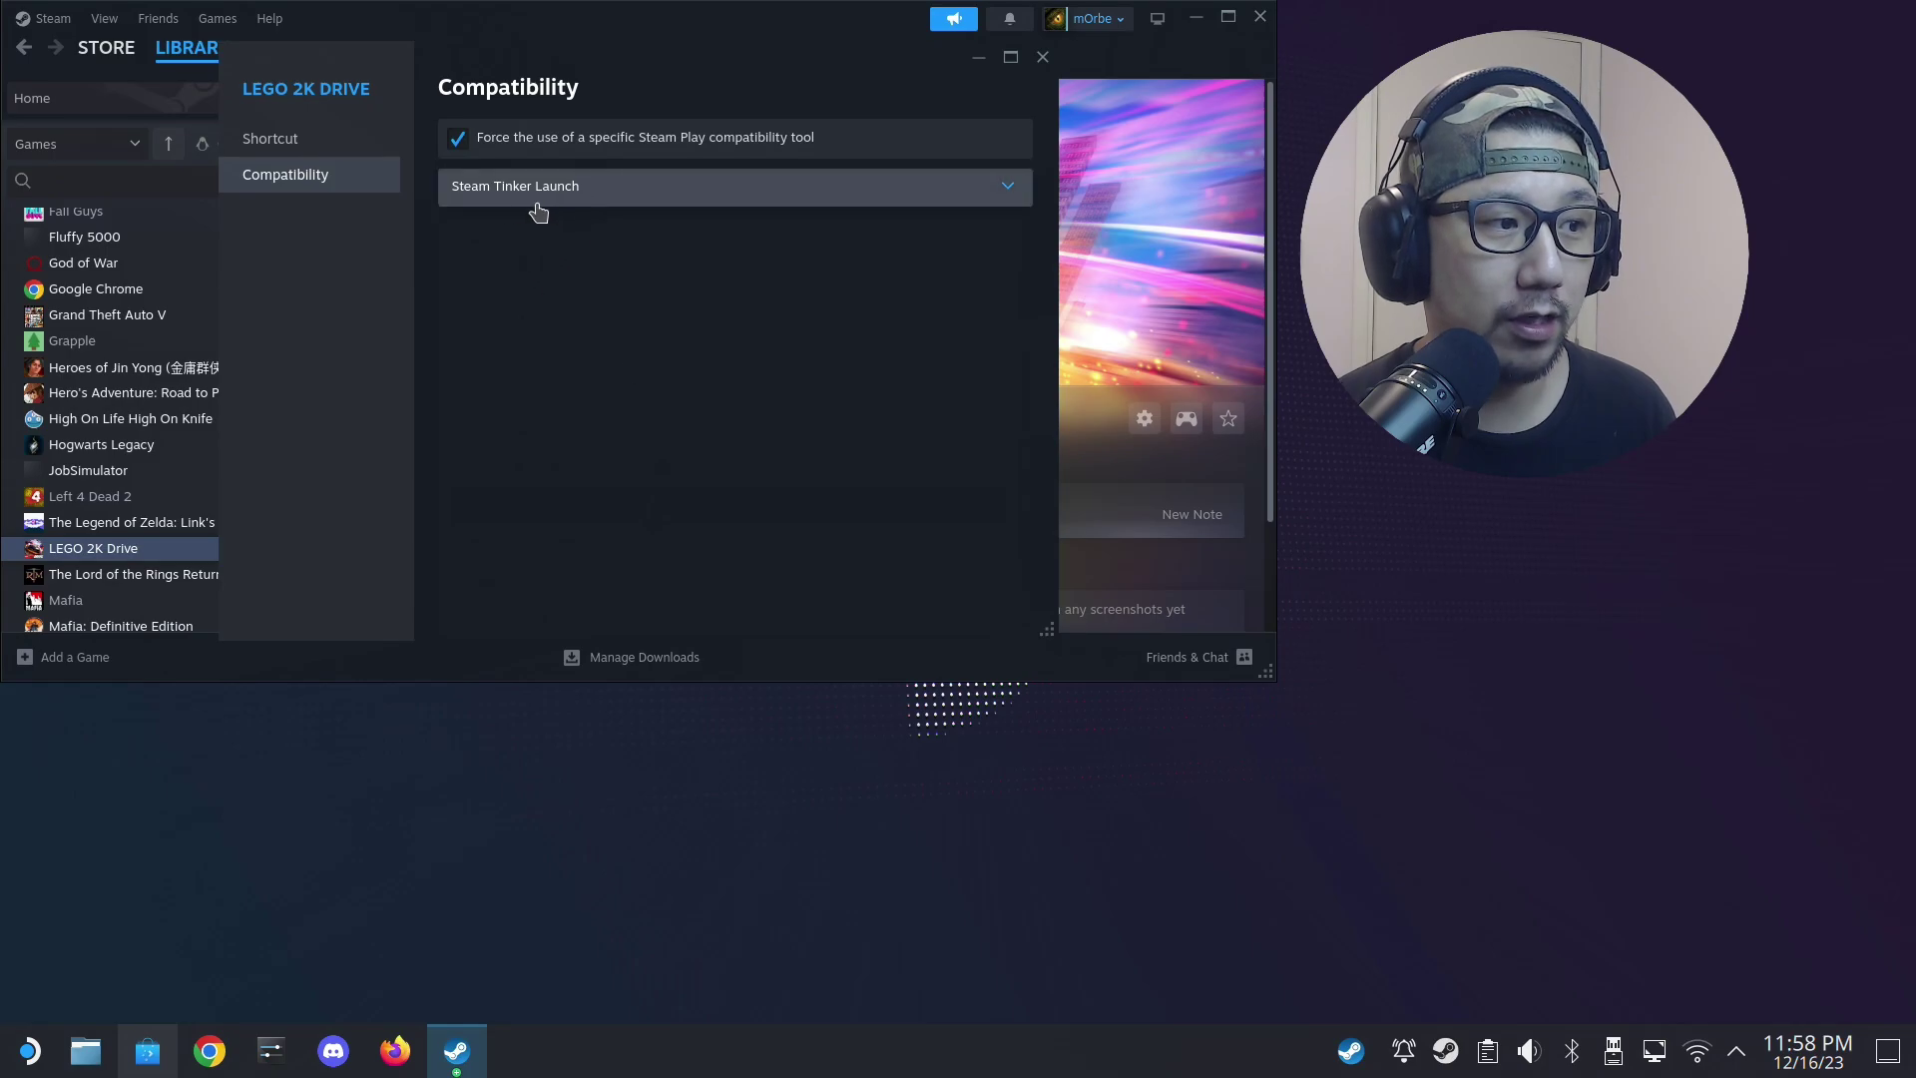
left_click(1042, 57)
left_click(381, 422)
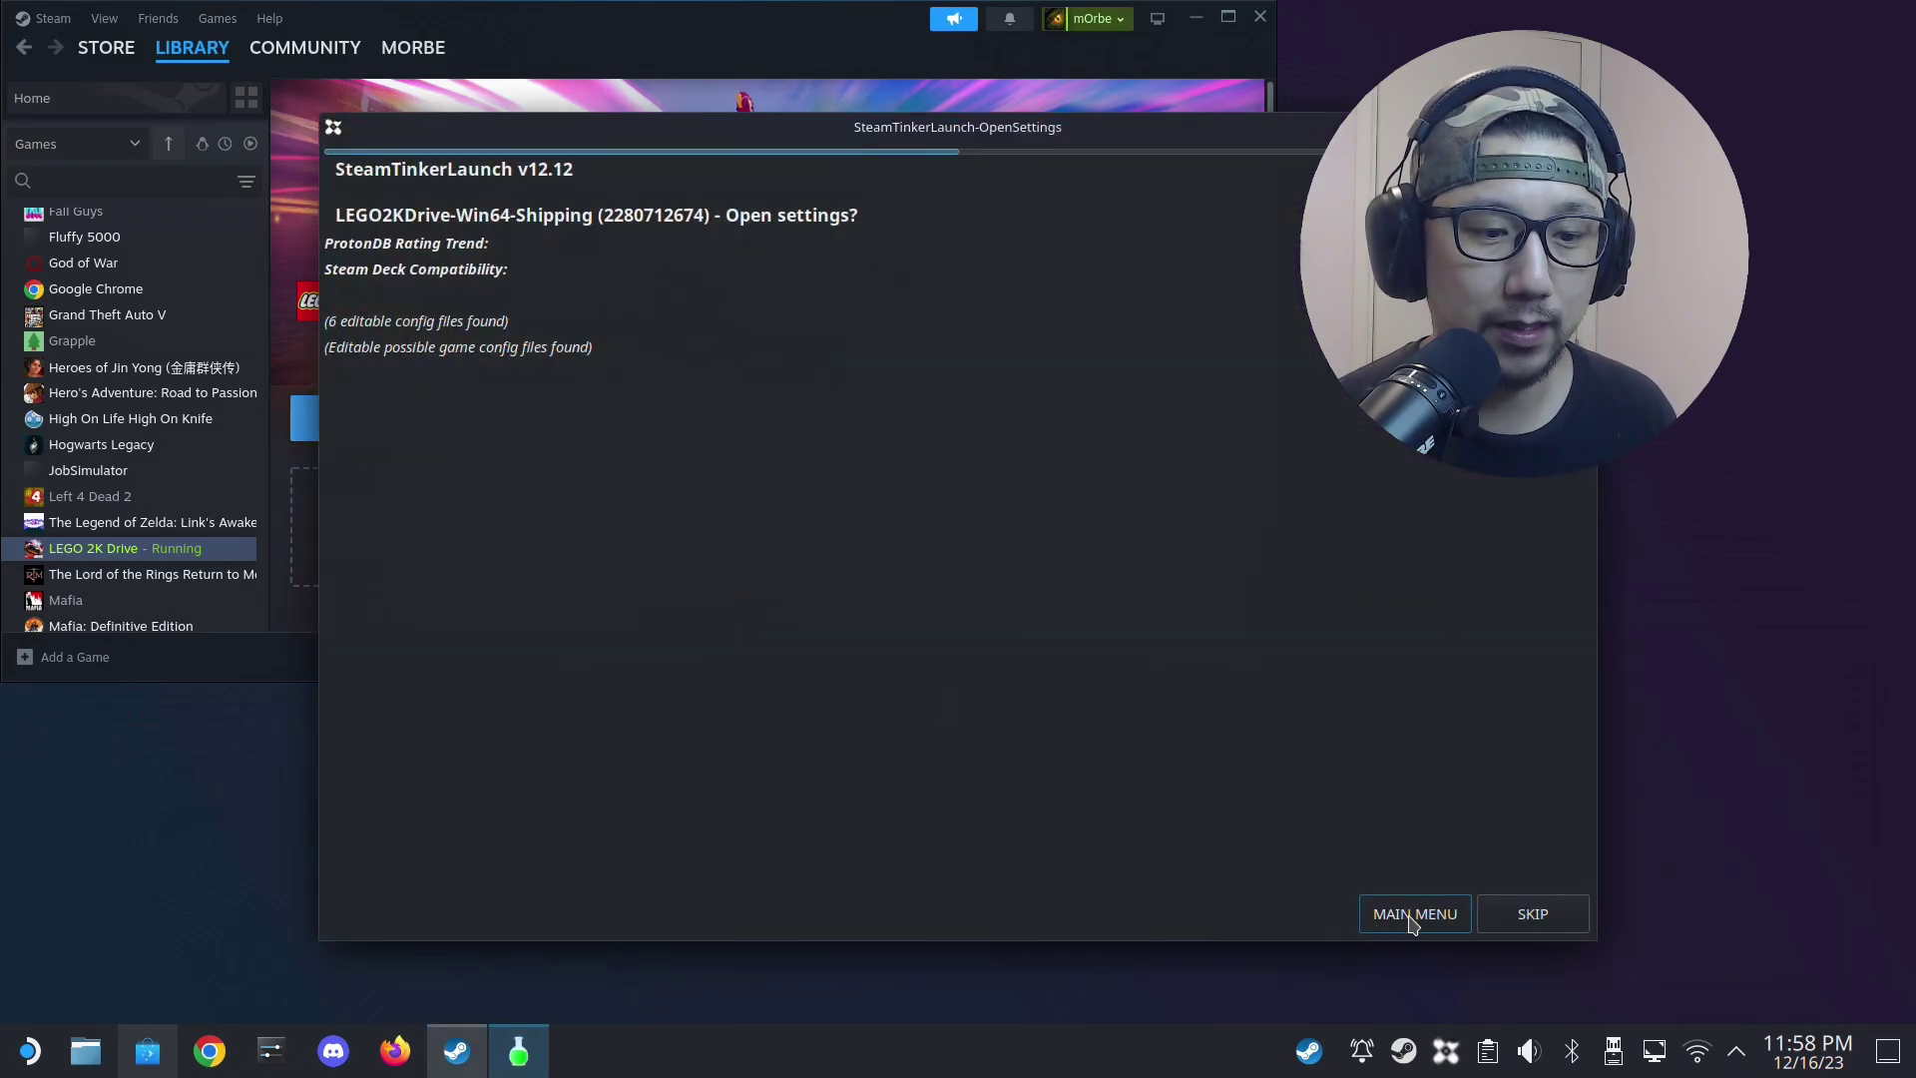
Step: Open SteamTinkerLaunch's main menu and move the custom Wine download window up and left
left_click(1411, 917)
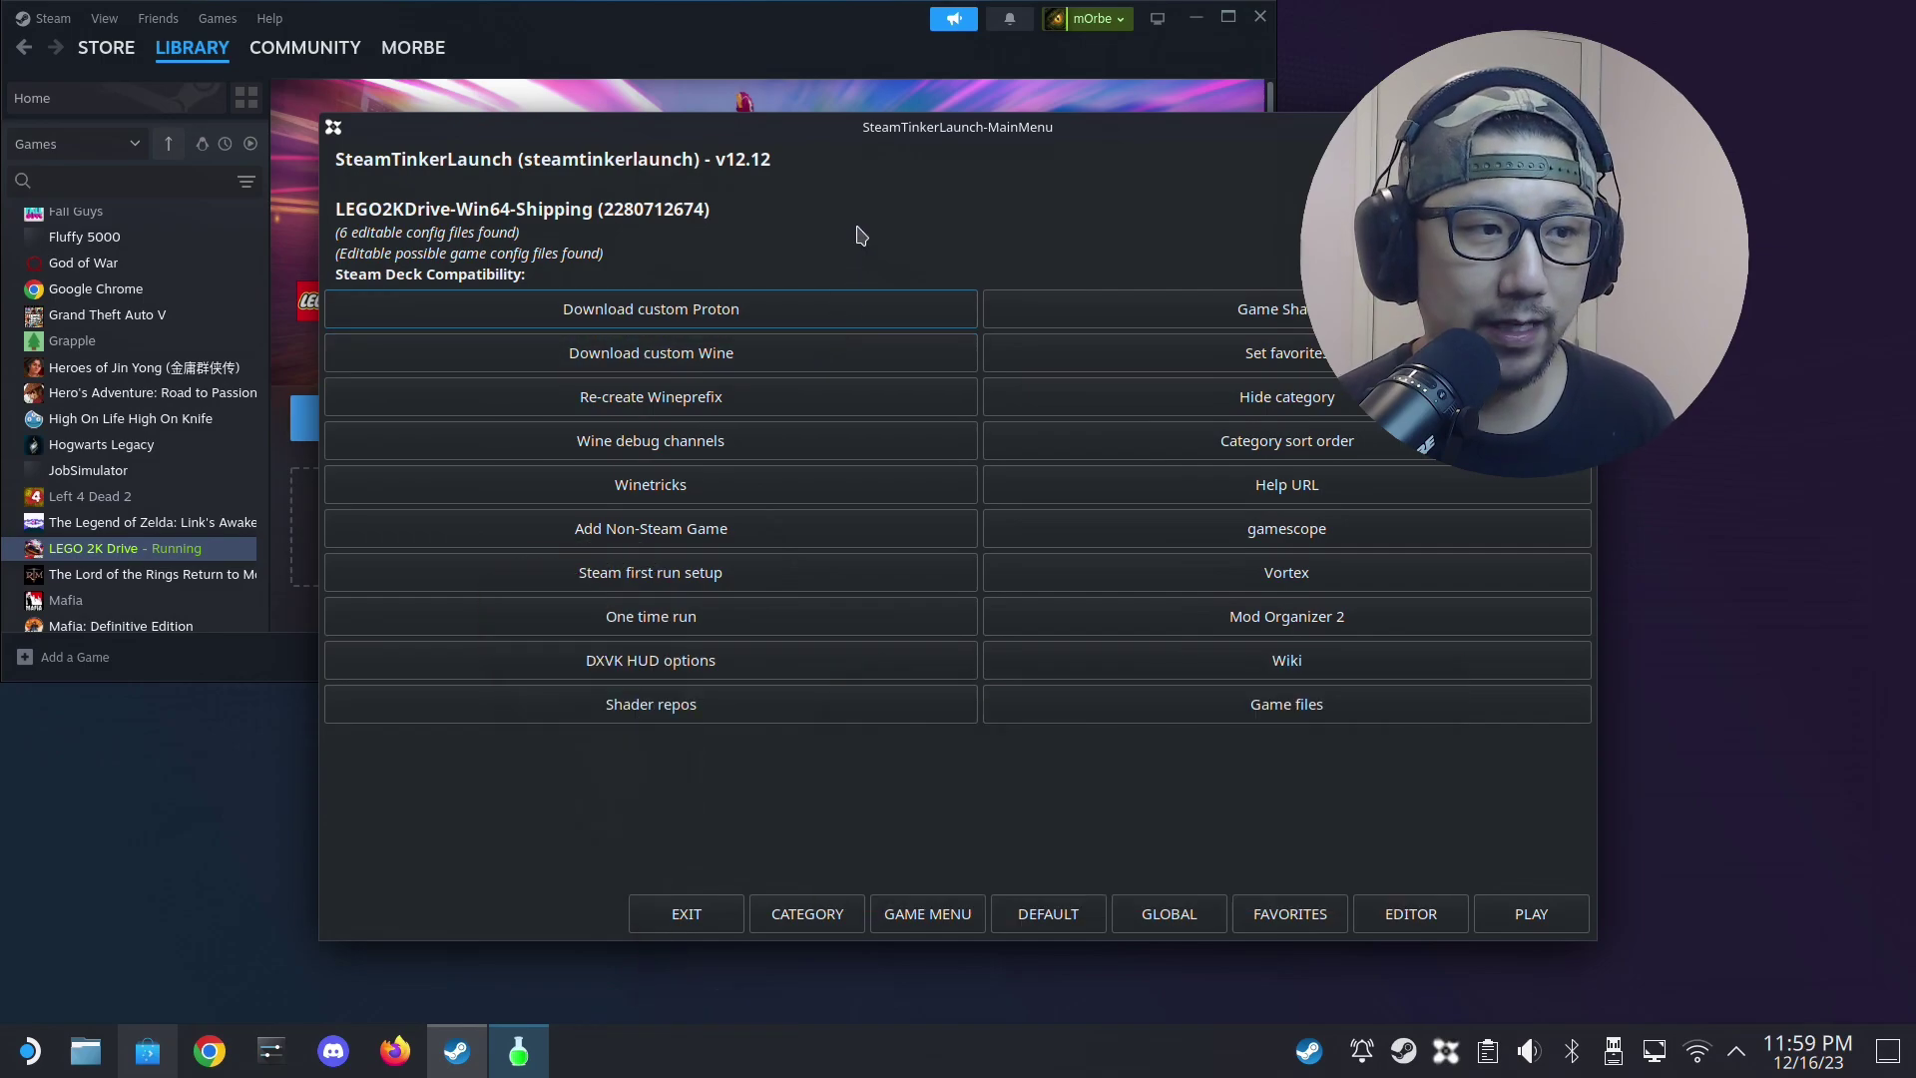
left_click_drag(900, 133, 637, 60)
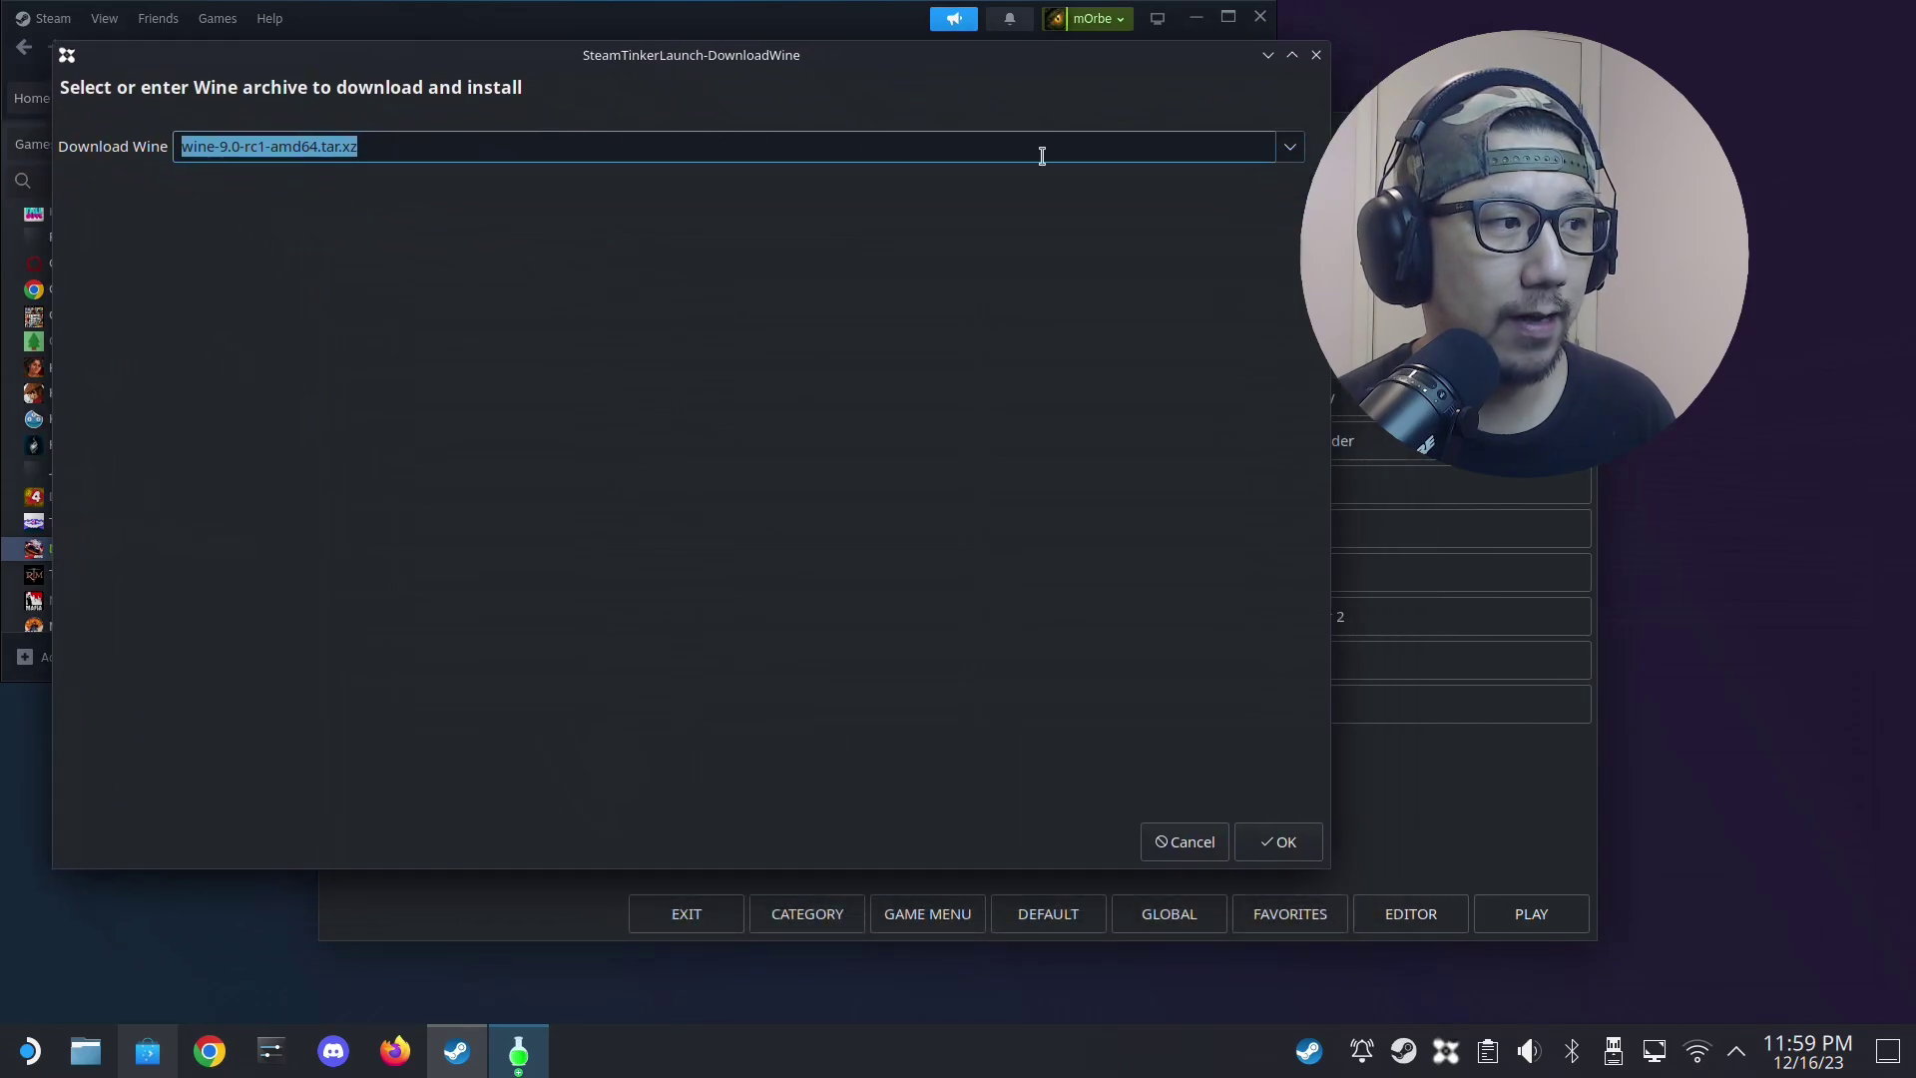
Step: Download the wine-8.20-amd64.tar.xz archive from the Wine download prompt
left_click(1288, 147)
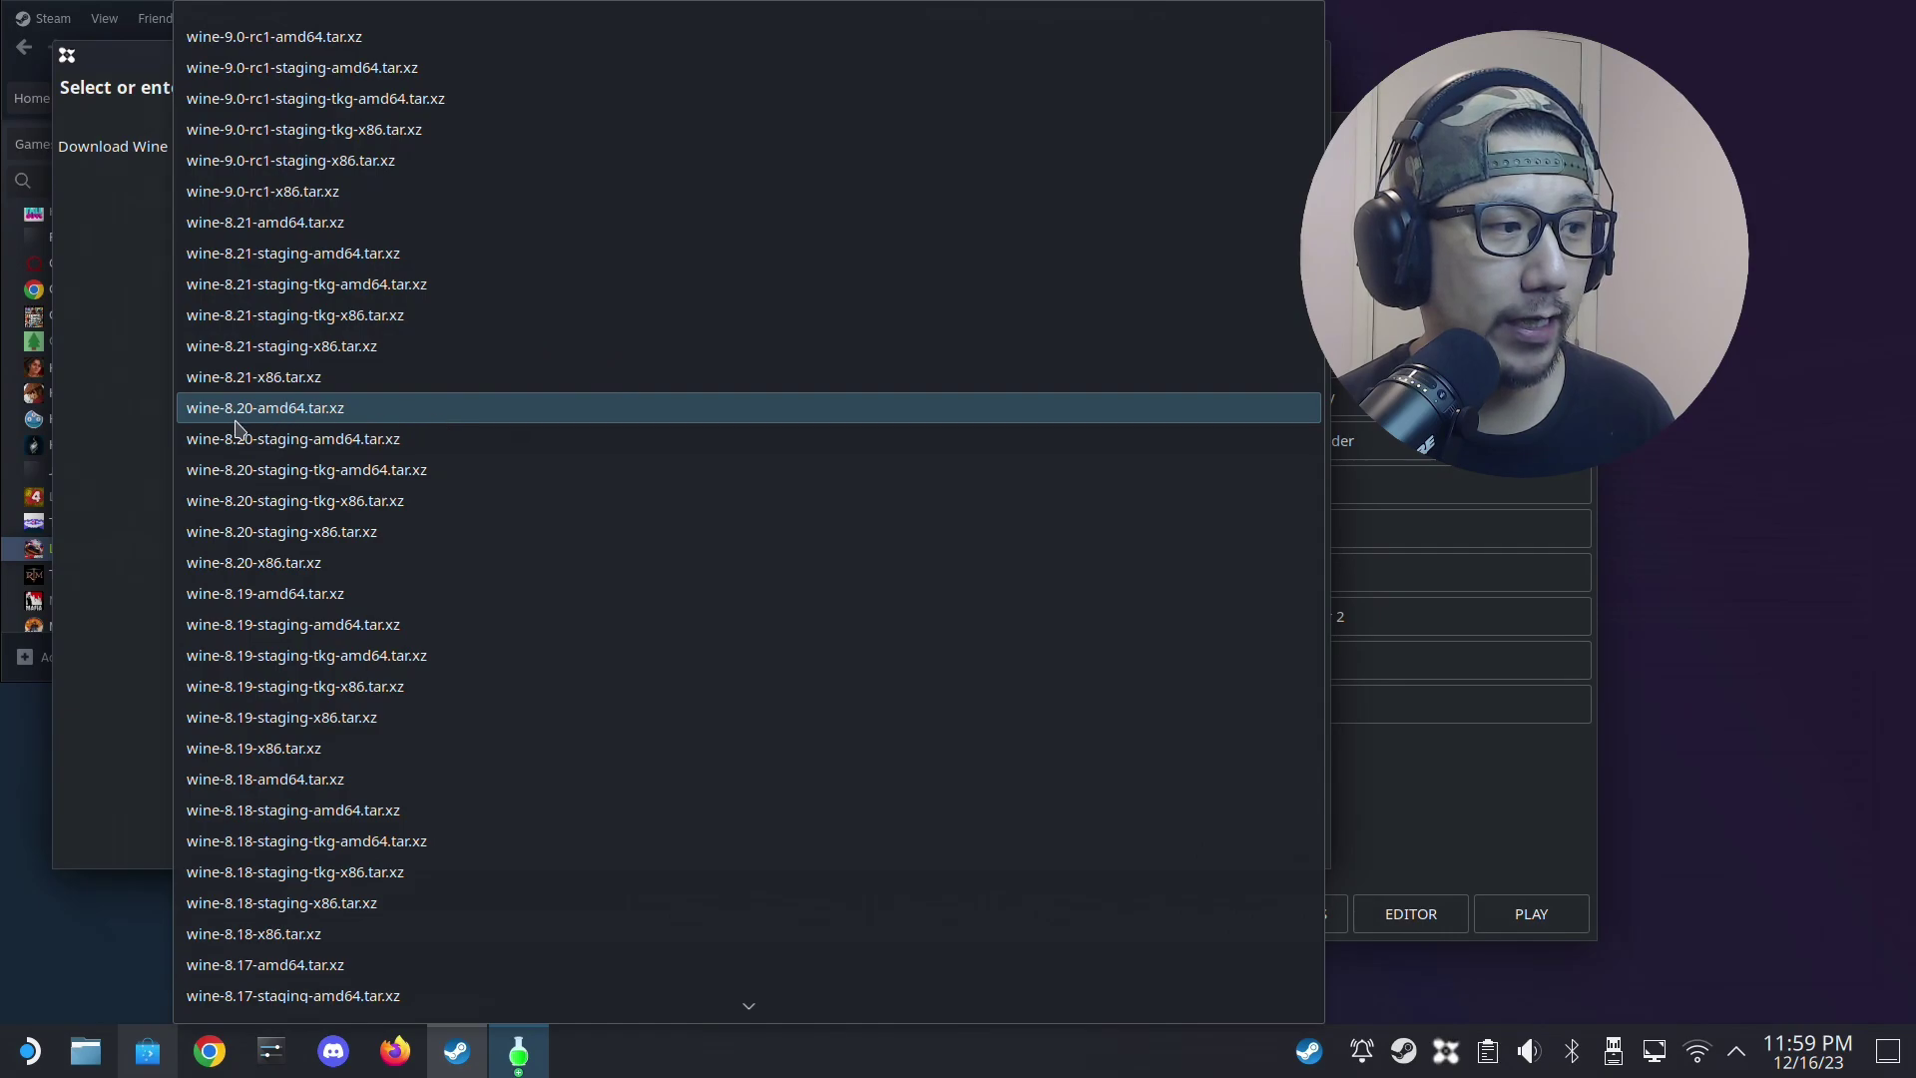
left_click(352, 416)
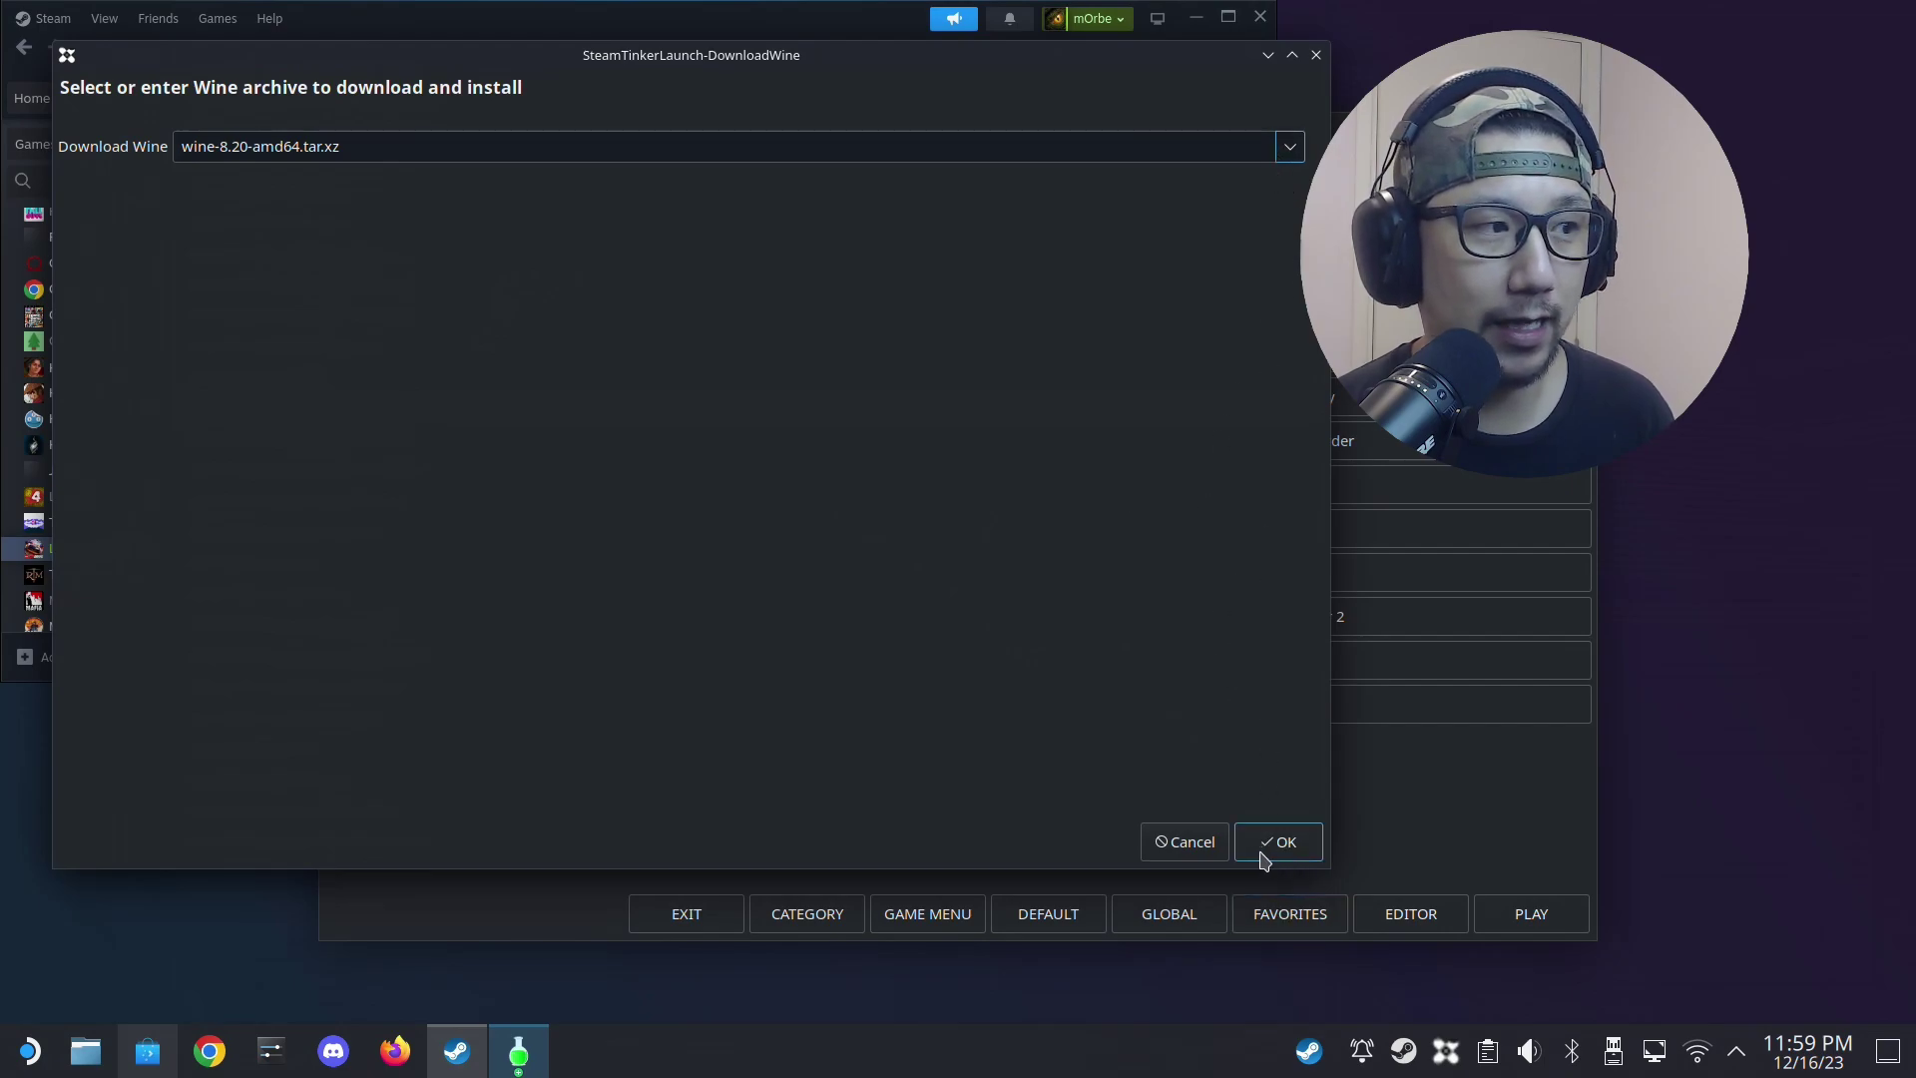
left_click(1191, 846)
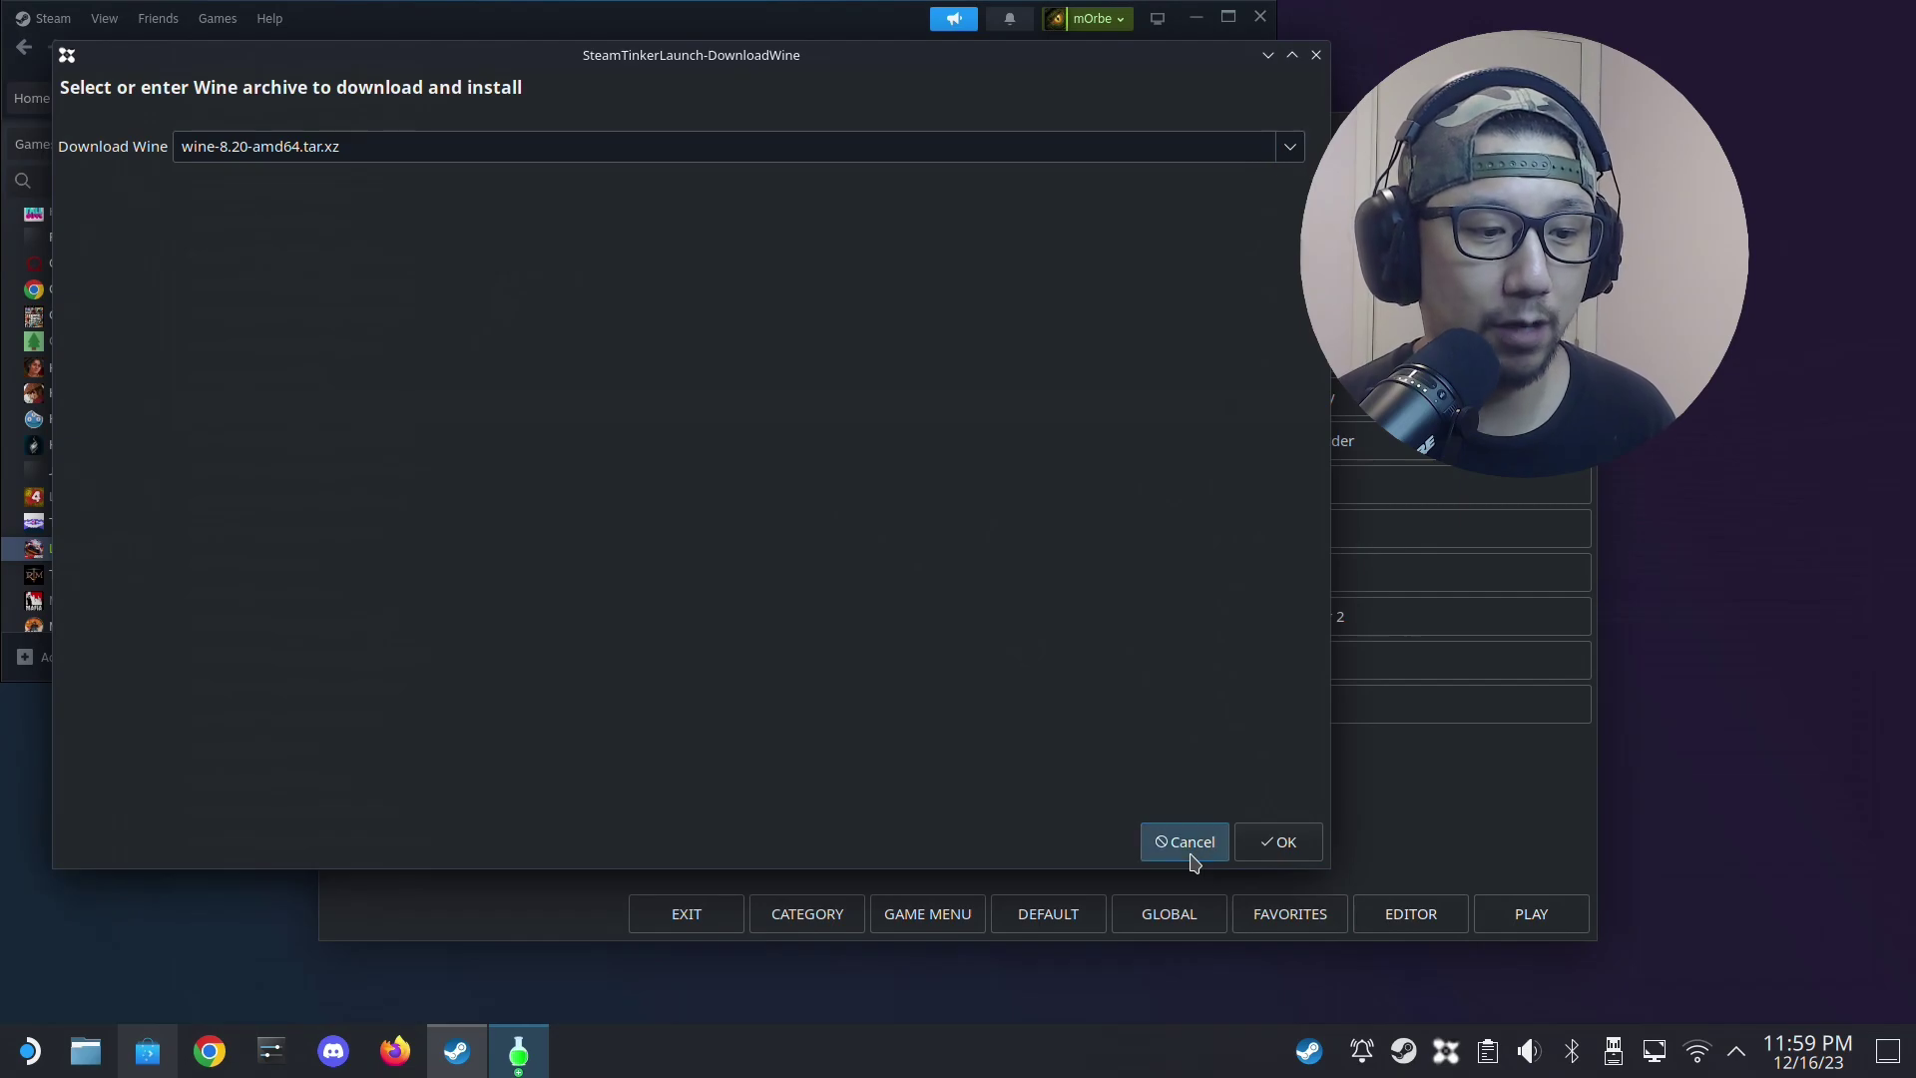
Step: Set LEGO 2K Drive's Wine version to wine-8.20-amd64 in the game menu, then save and play
left_click(935, 915)
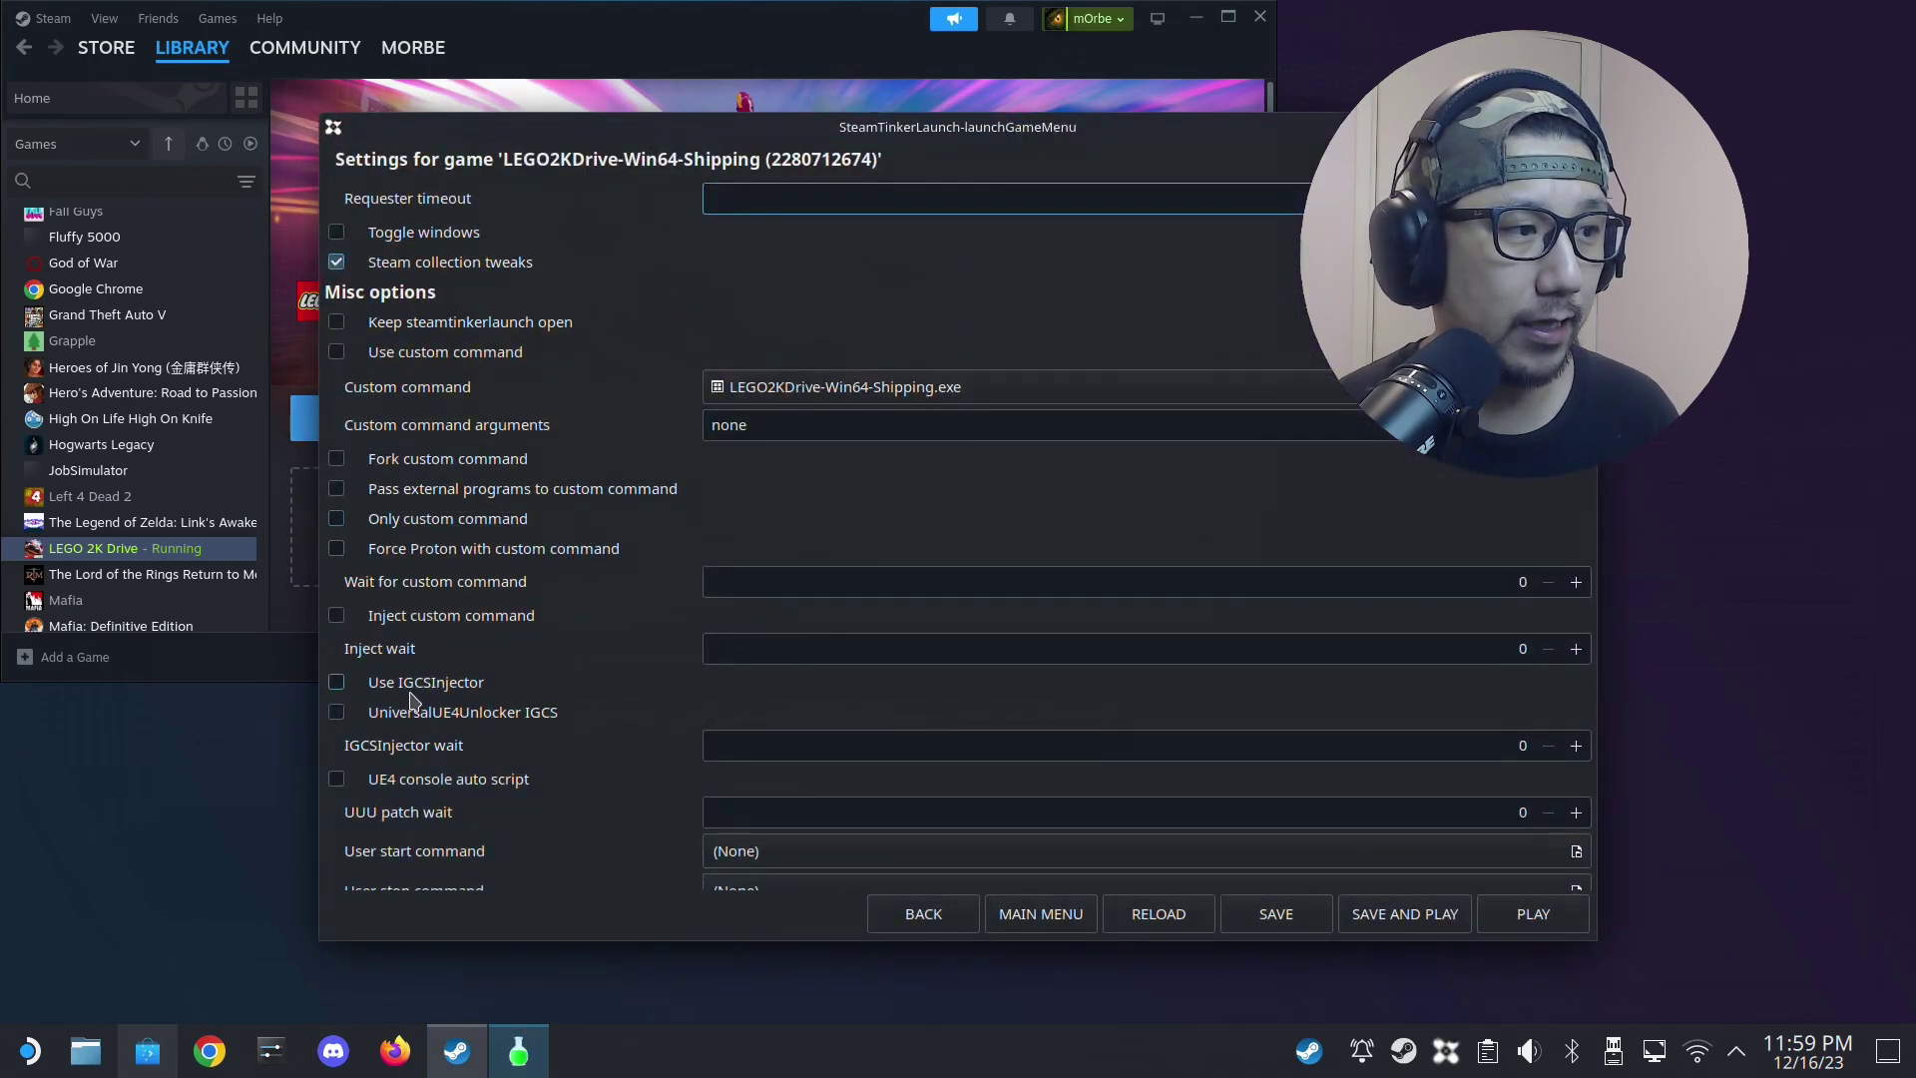
scroll(410, 698, "down", 5)
scroll(404, 703, "down", 5)
scroll(397, 707, "down", 5)
scroll(390, 711, "down", 5)
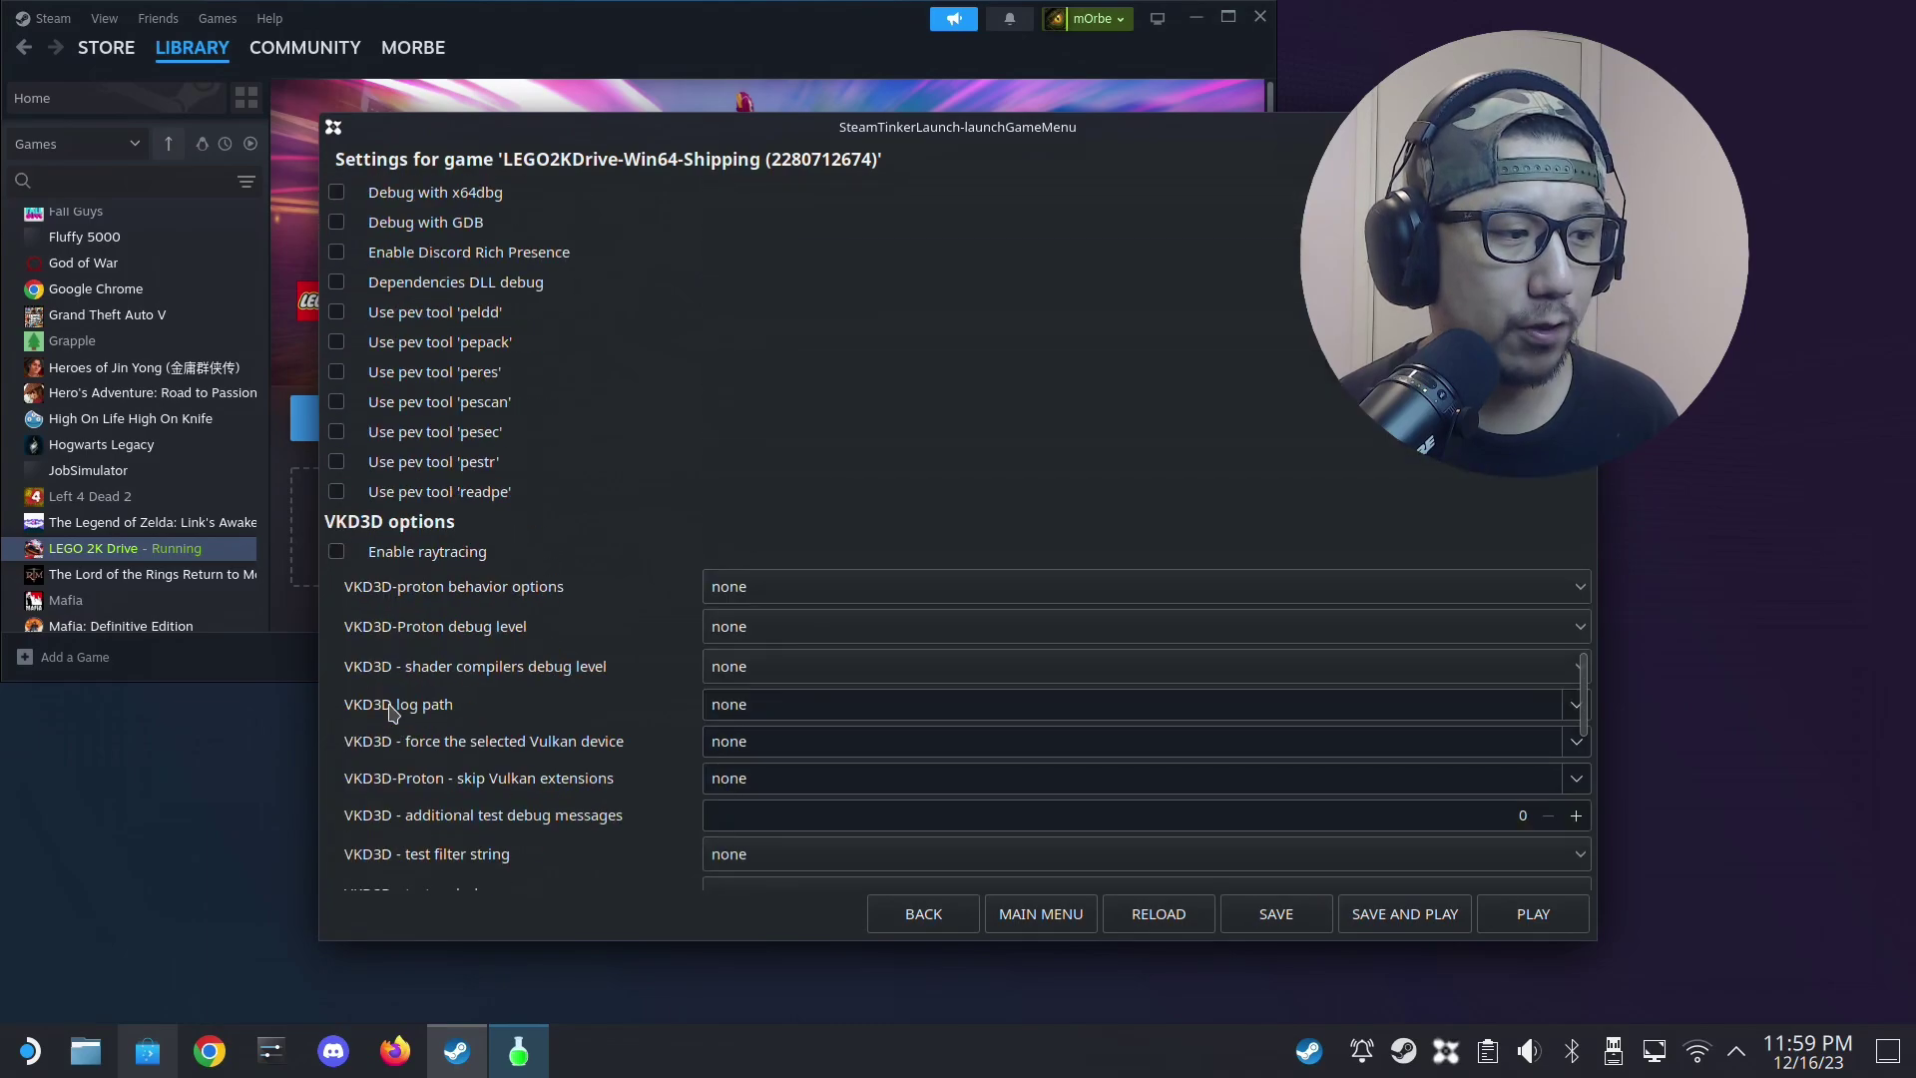
scroll(392, 711, "down", 5)
scroll(393, 711, "down", 1)
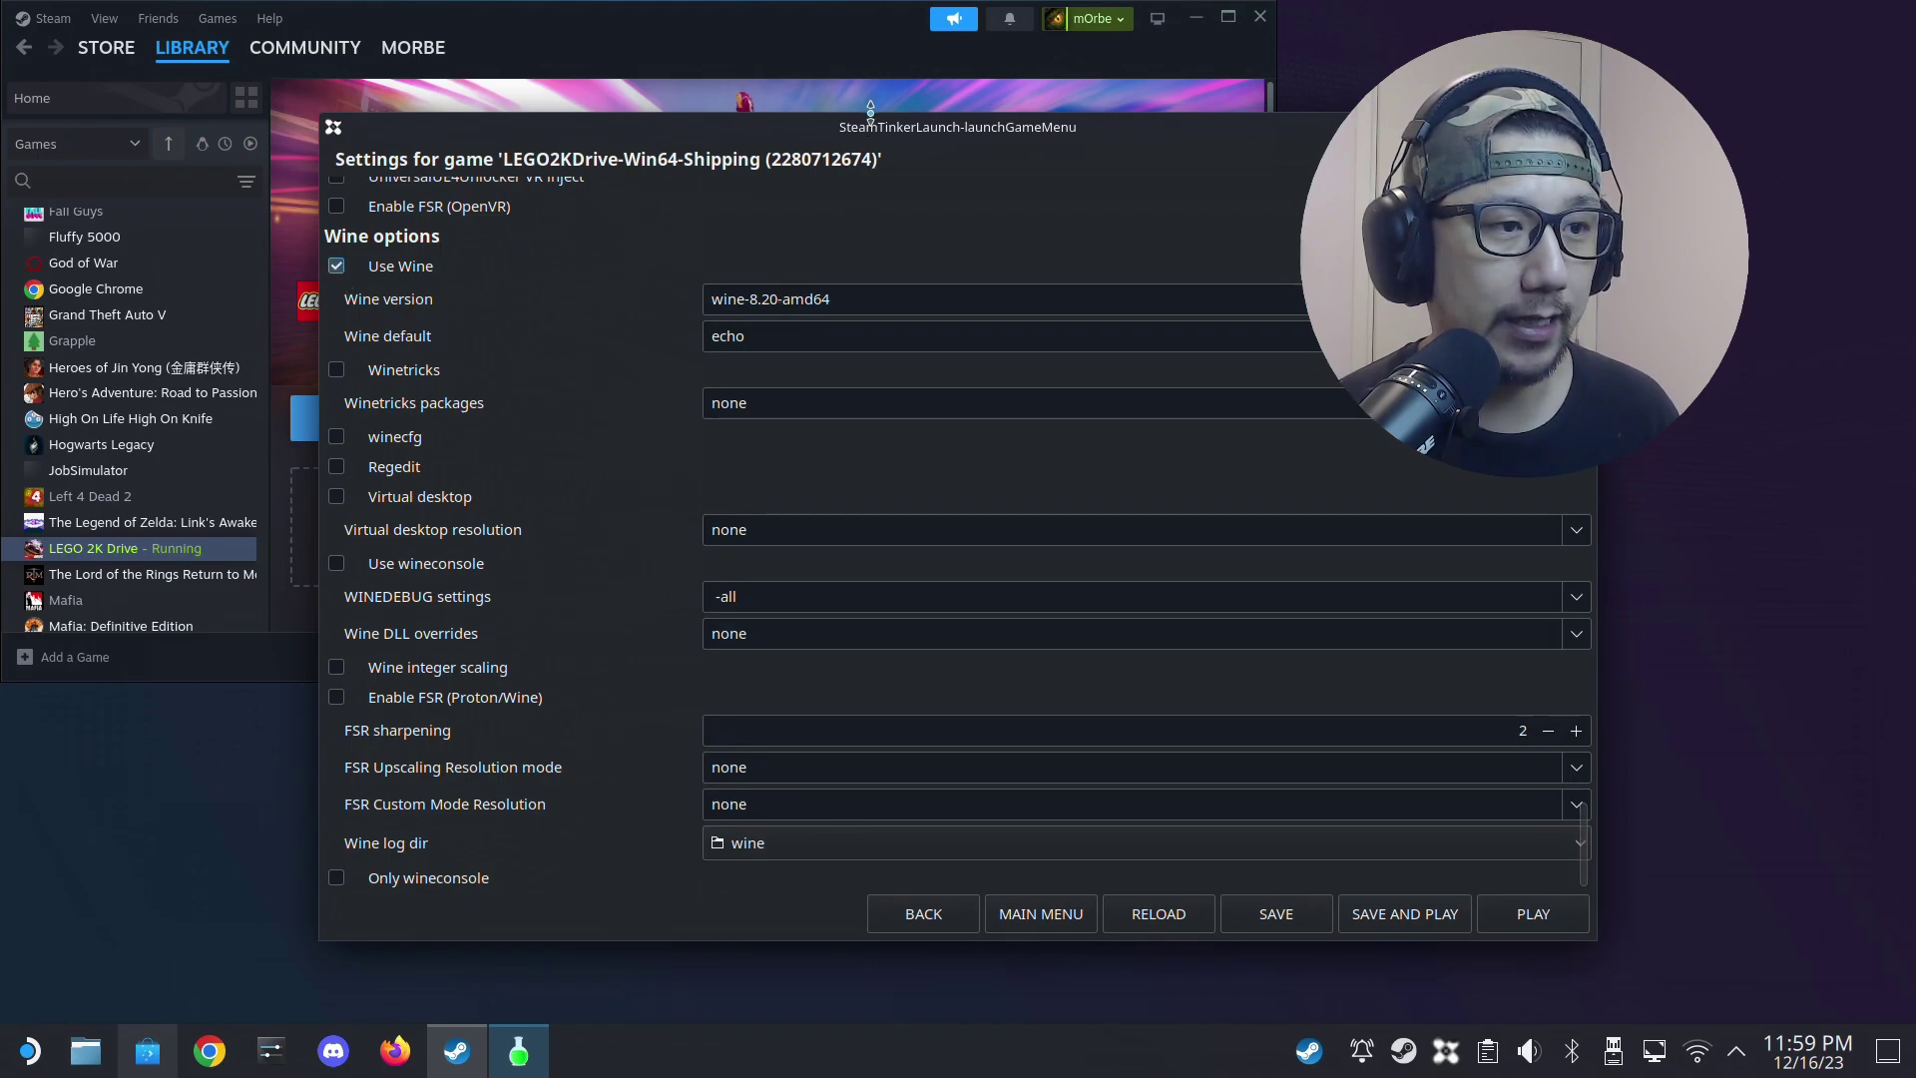
left_click_drag(866, 132, 678, 86)
left_click_drag(970, 82, 896, 57)
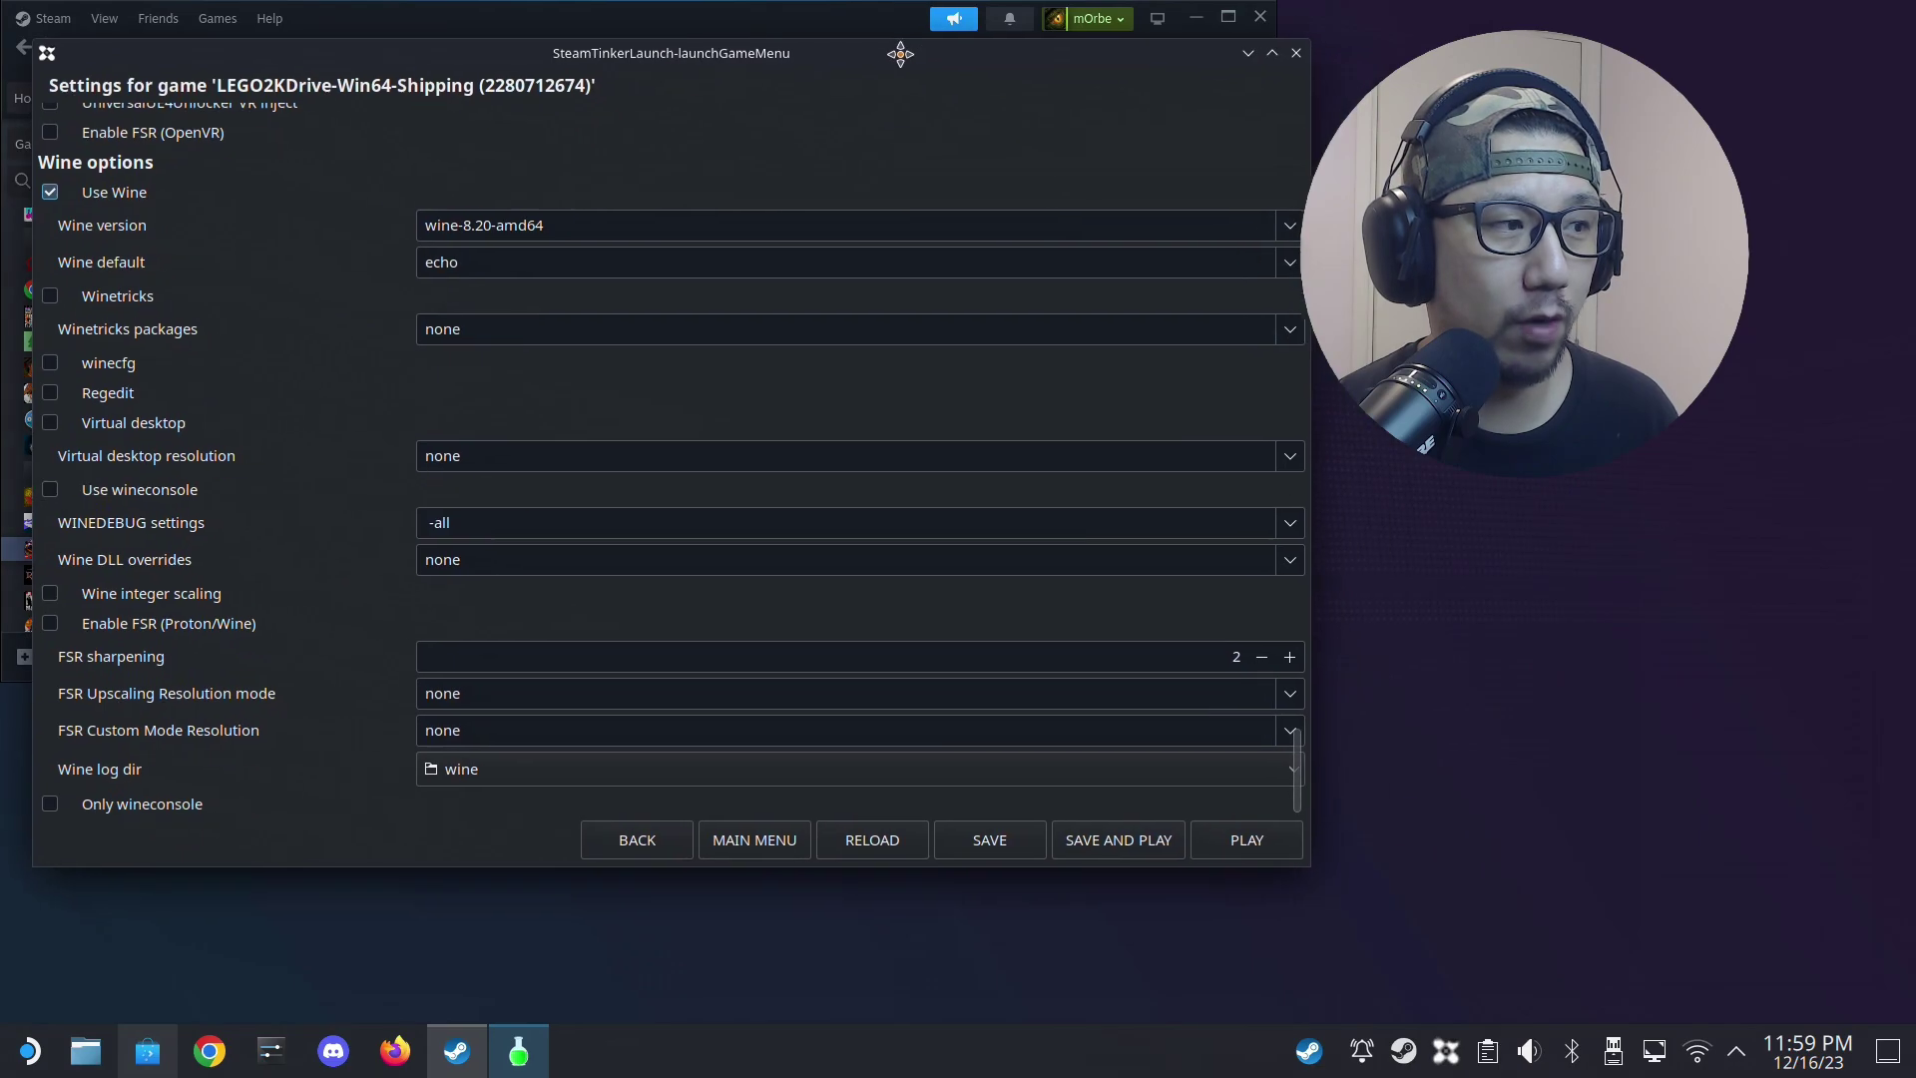
left_click(1269, 226)
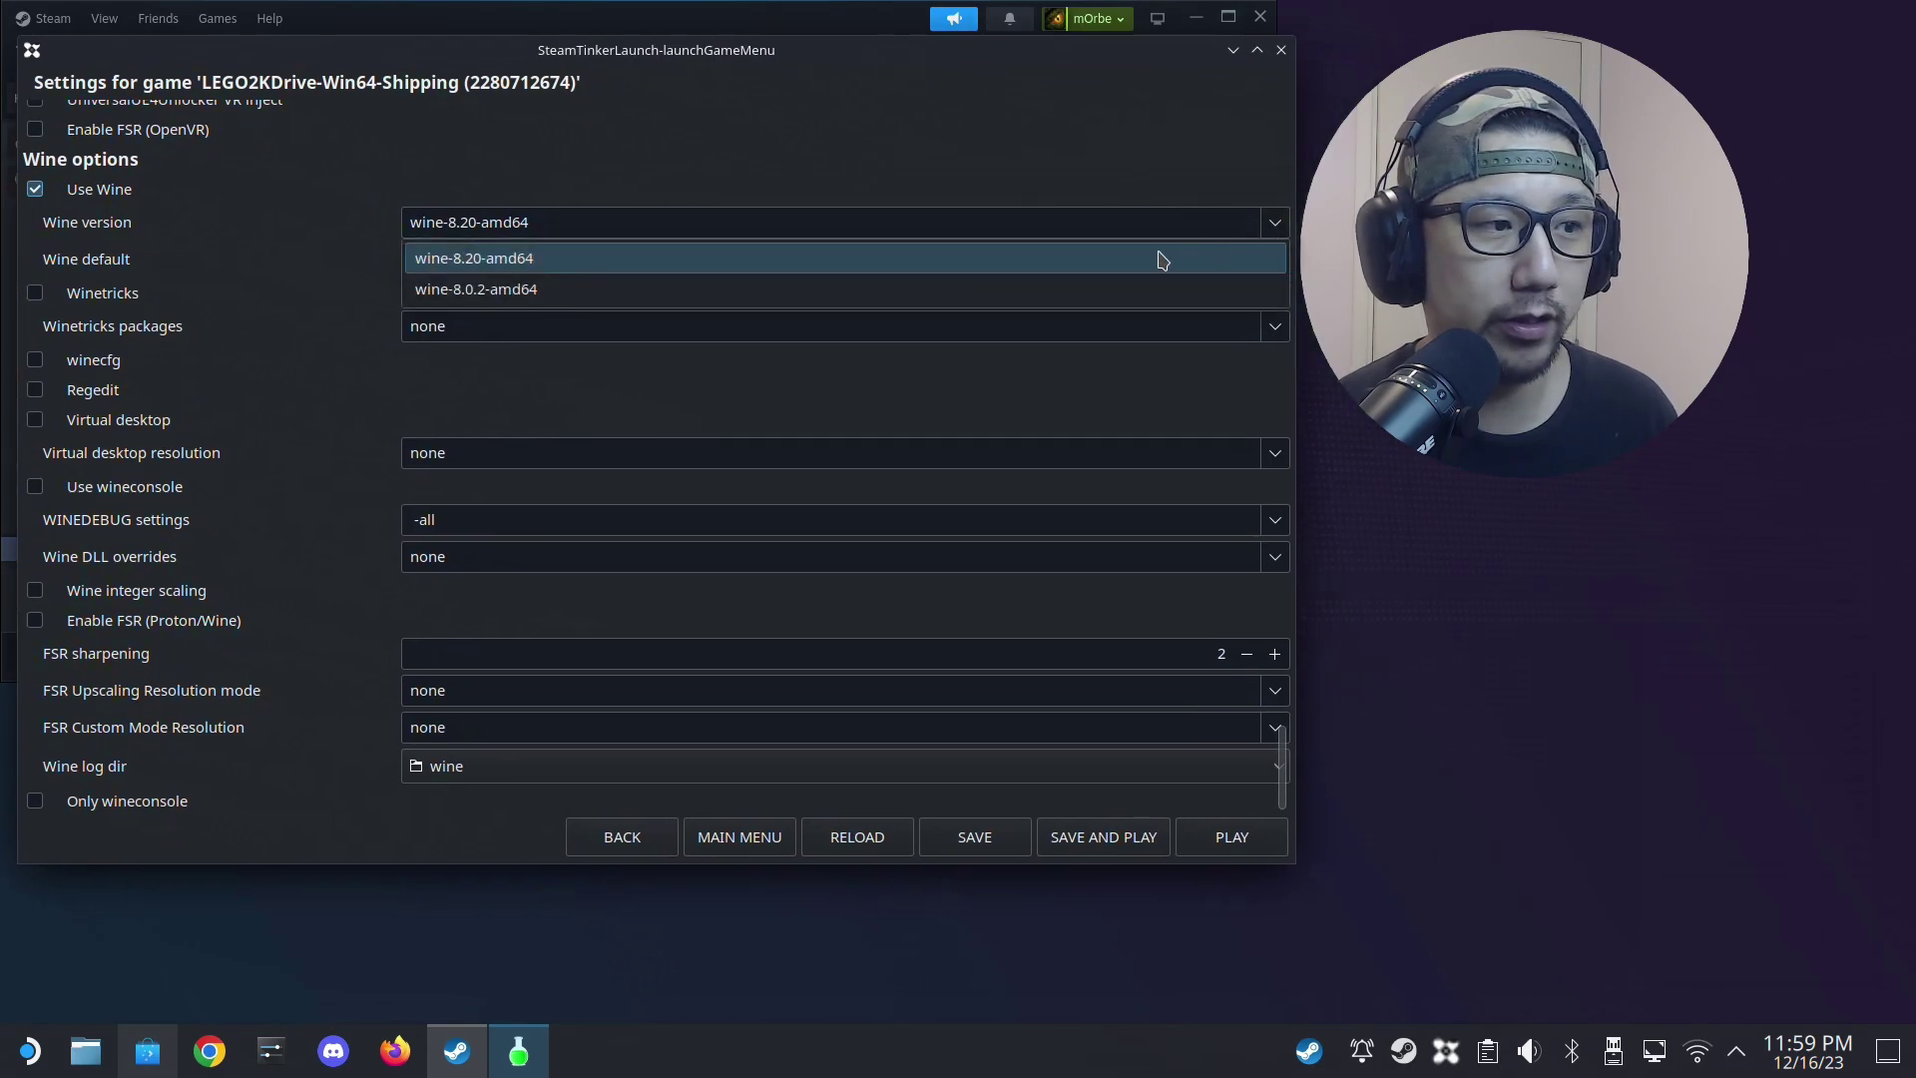
left_click(487, 273)
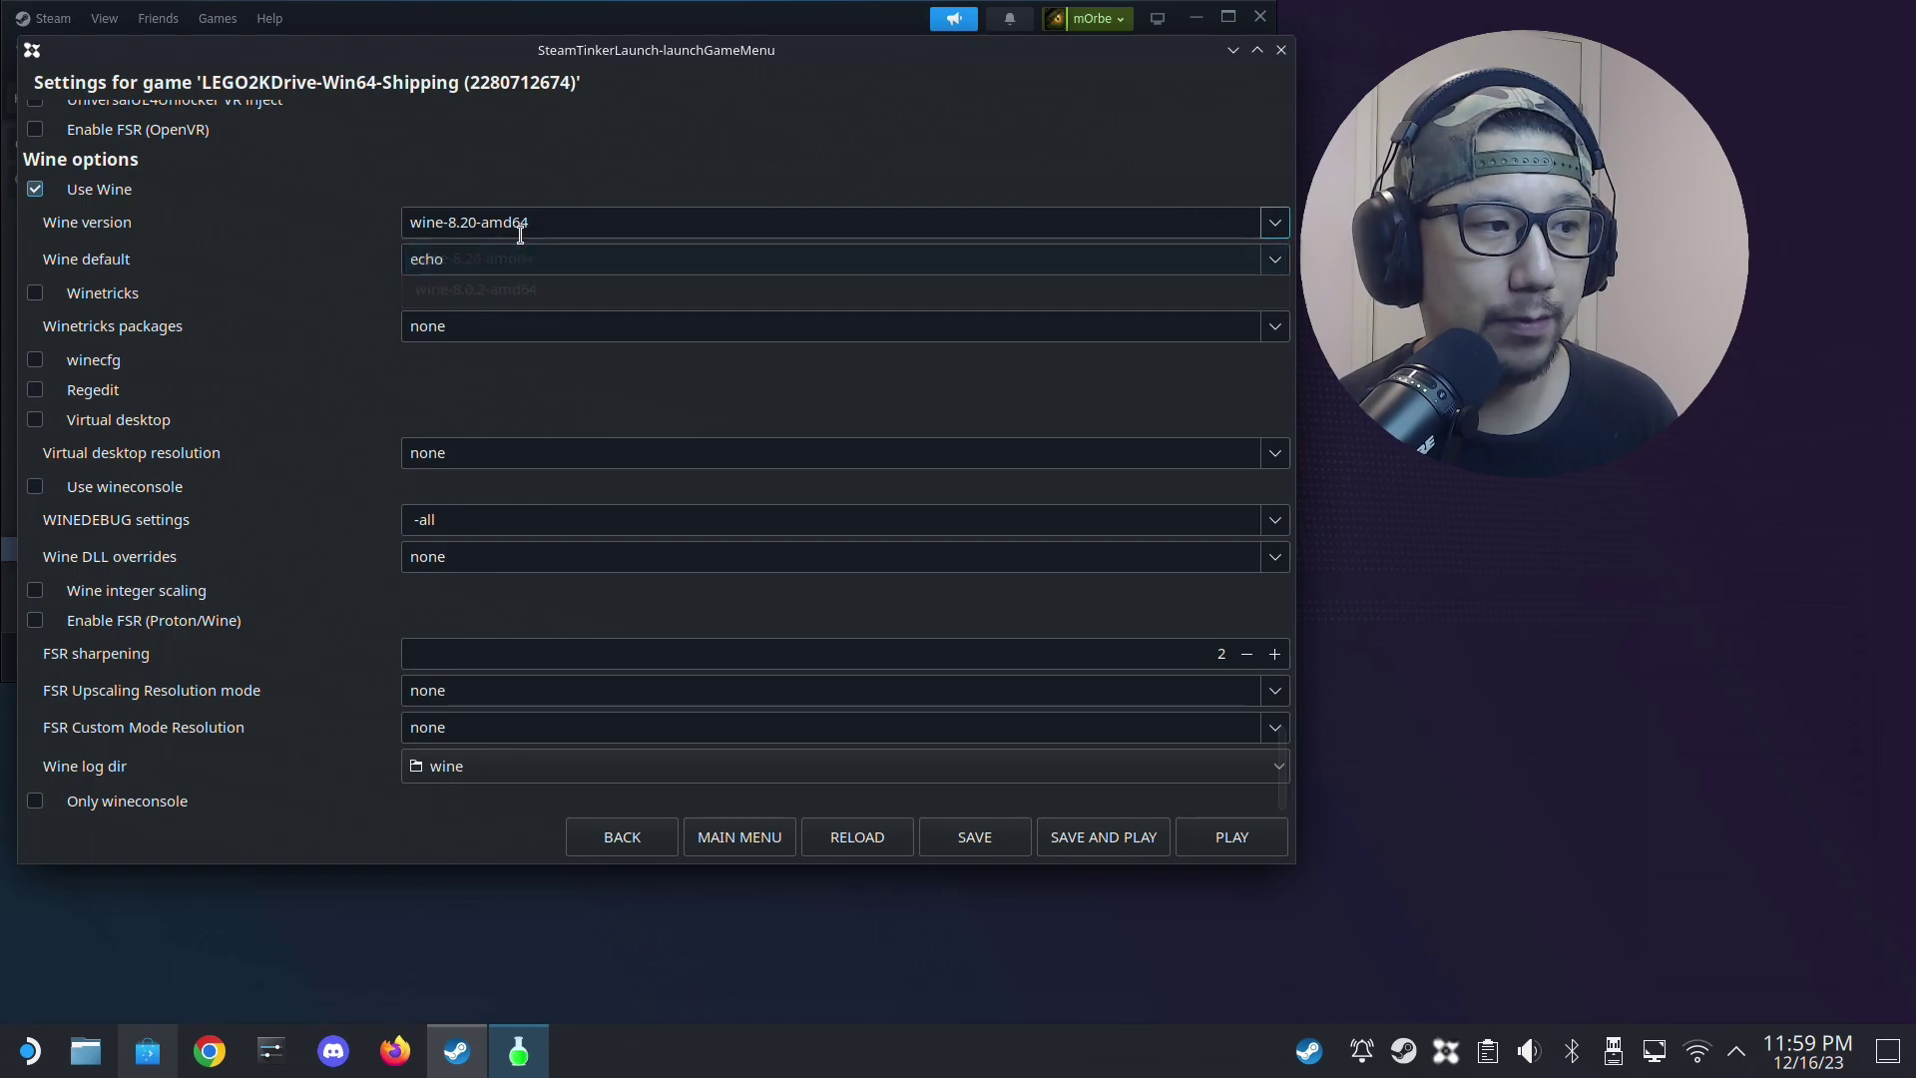
left_click(1086, 841)
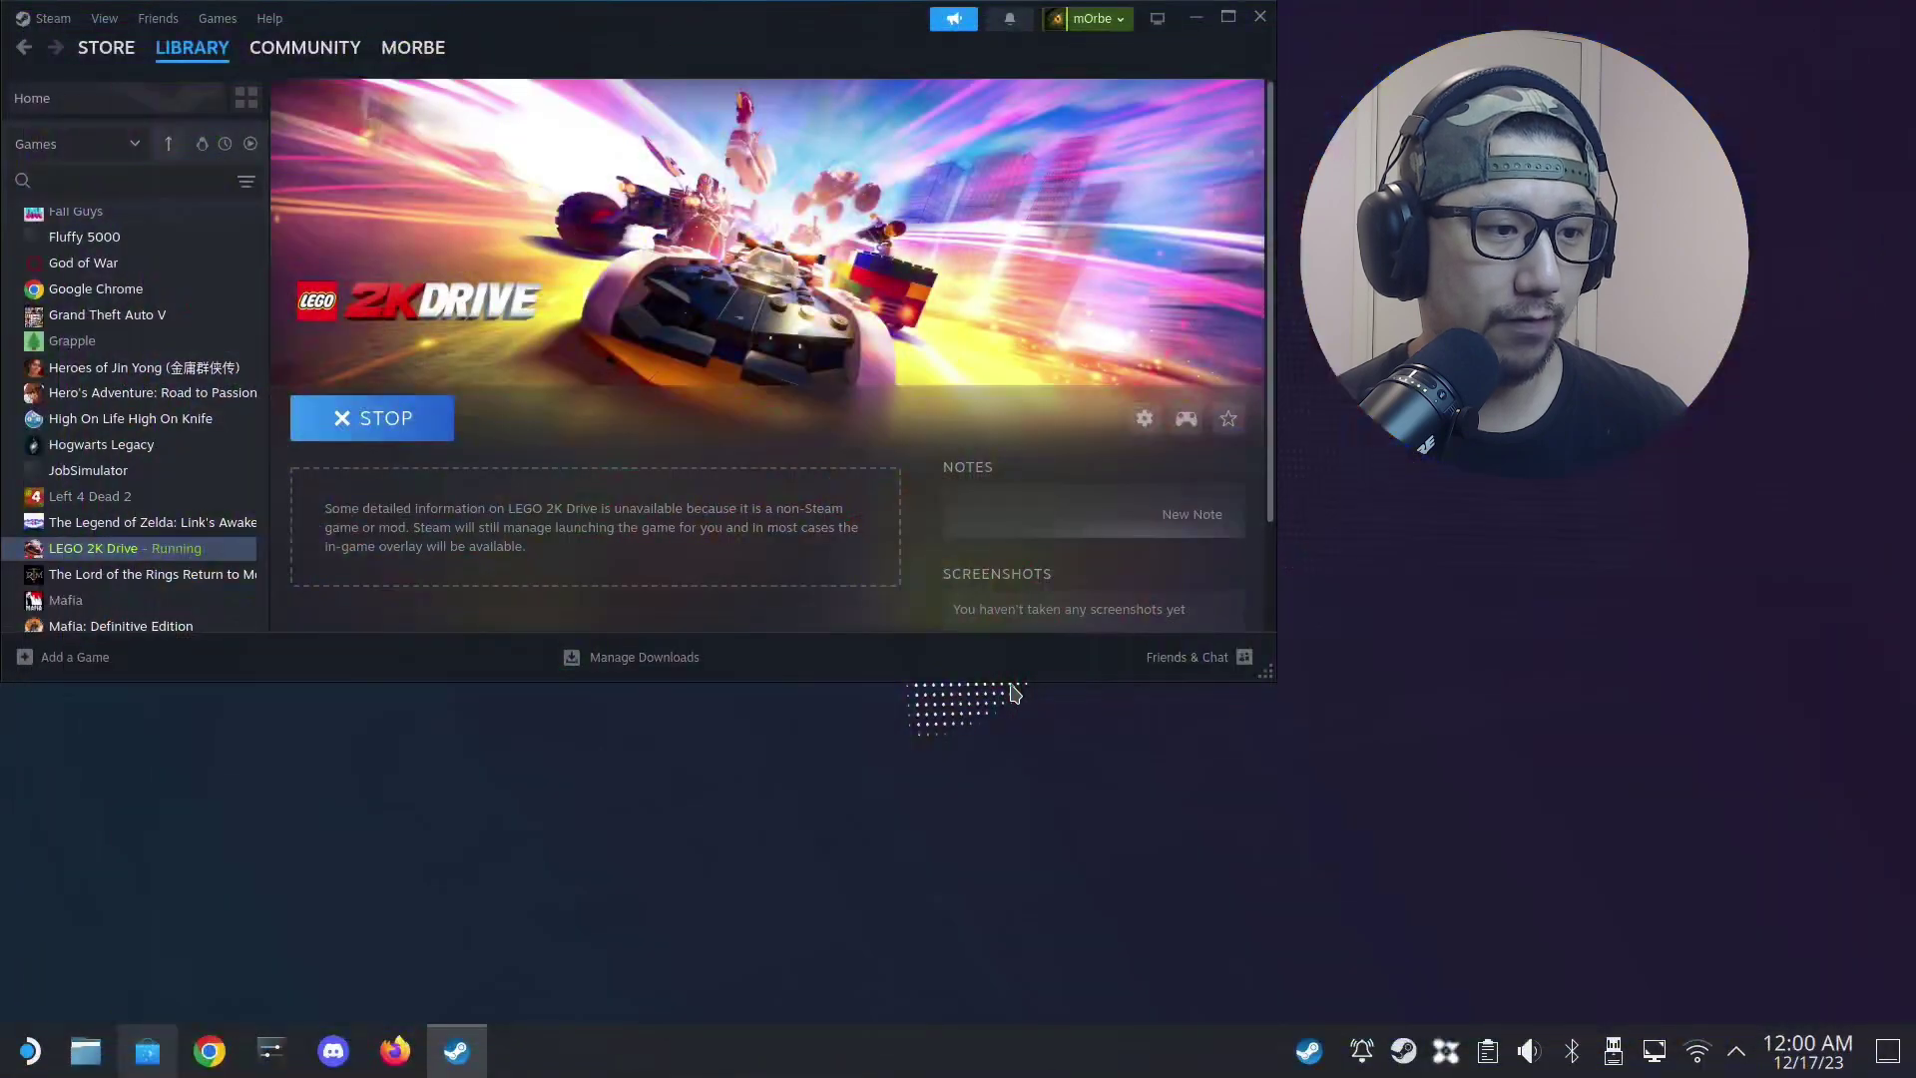
Step: Stop LEGO 2K Drive and confirm exiting the game
left_click(399, 428)
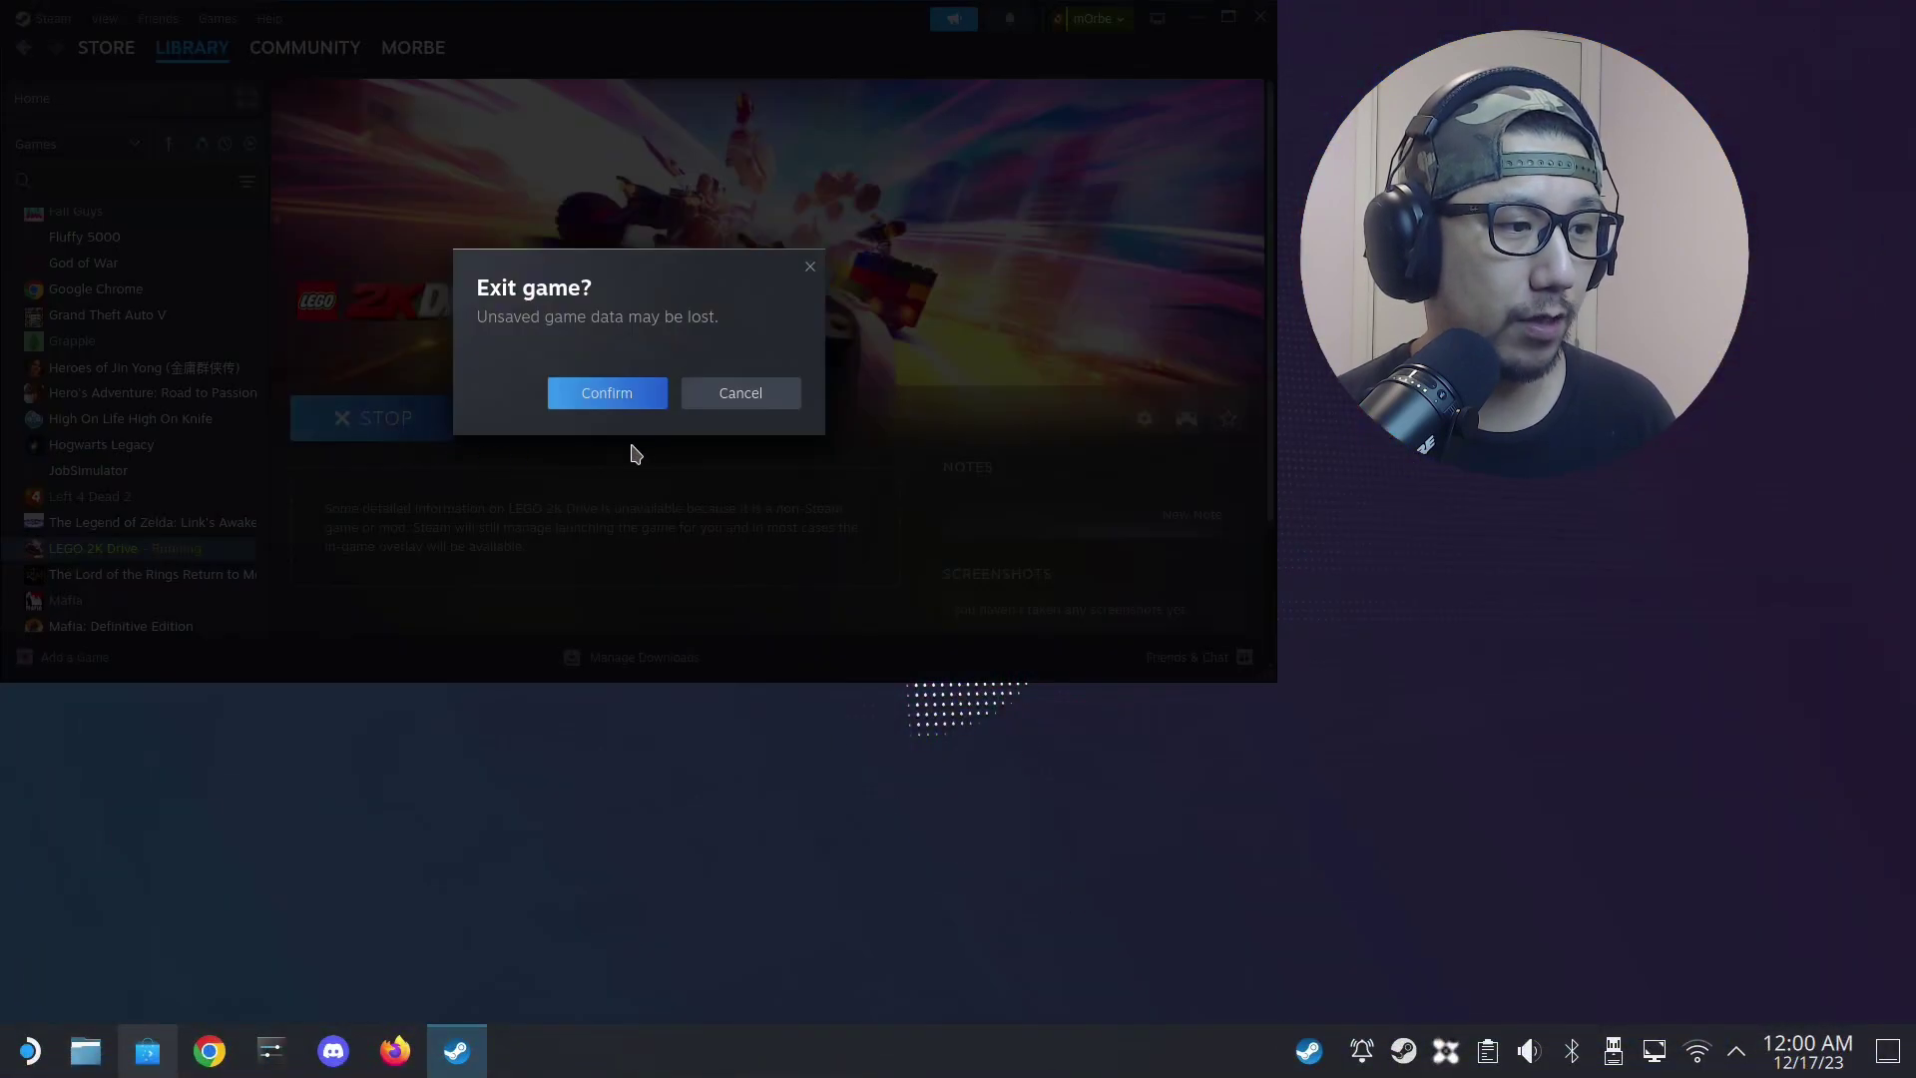
left_click(633, 412)
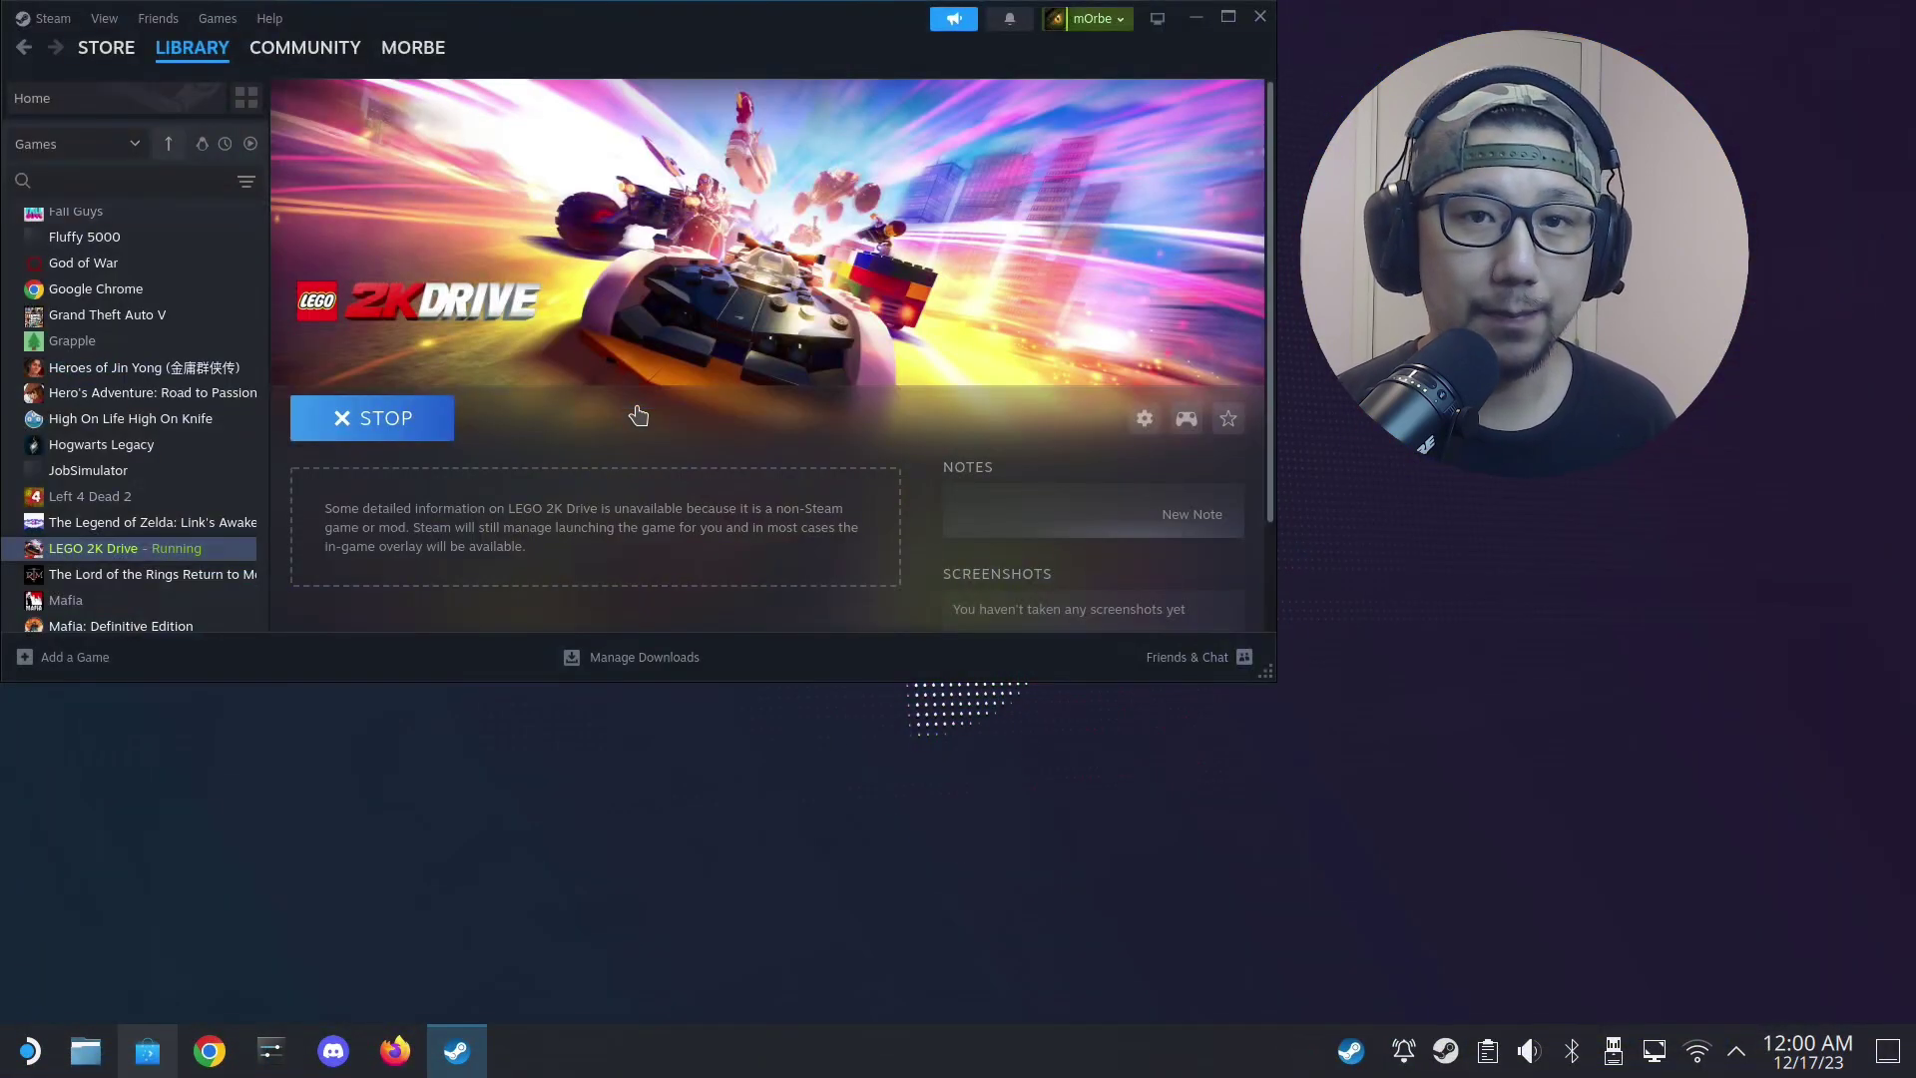